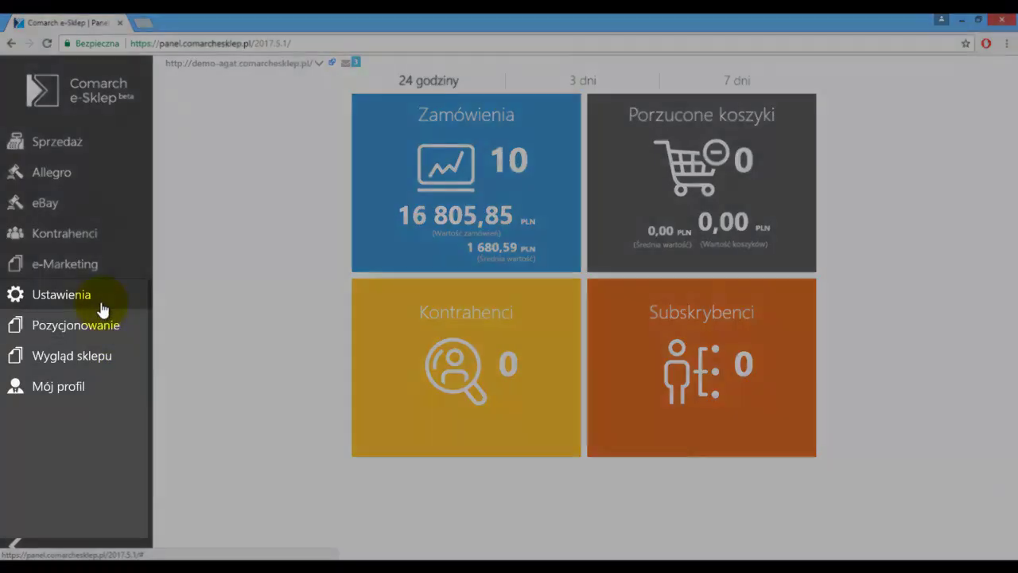
Step: Under Ceny i rabaty, keep cart discounts summing ERP and e-Sklep discounts and save
{"action": "left_click", "coordinate": [100, 306]}
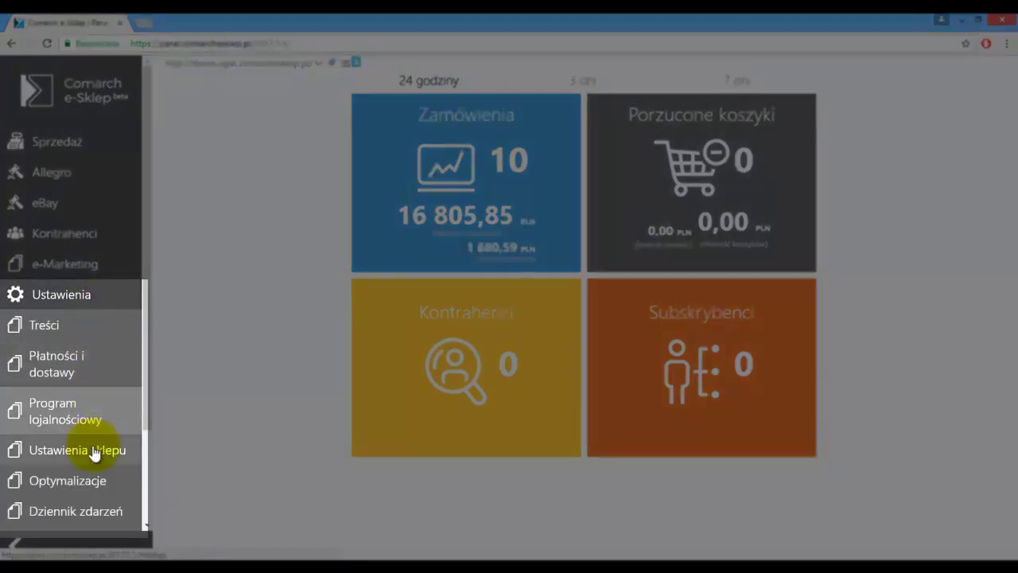
{"action": "left_click", "coordinate": [67, 452]}
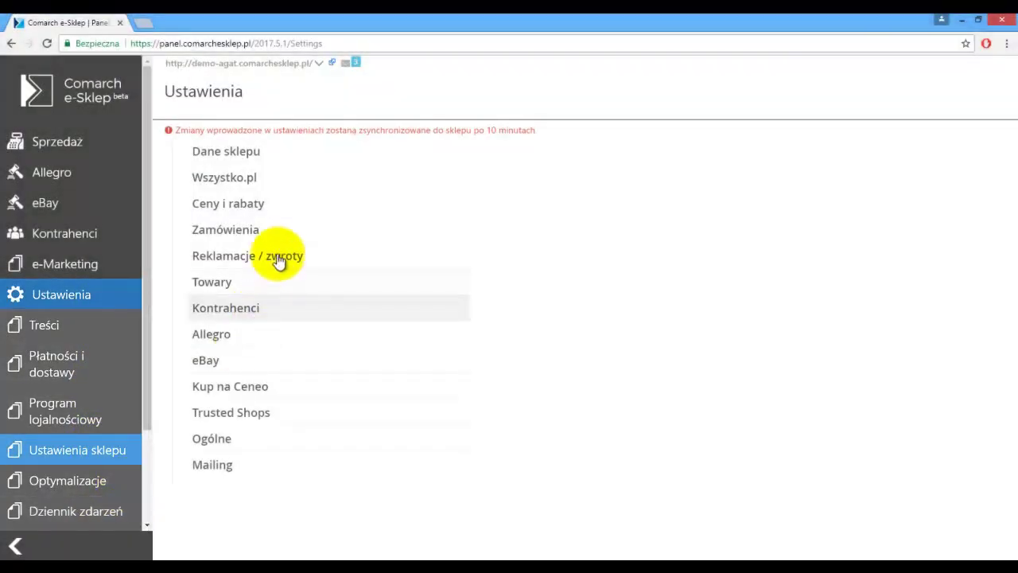
{"action": "left_click", "coordinate": [260, 210]}
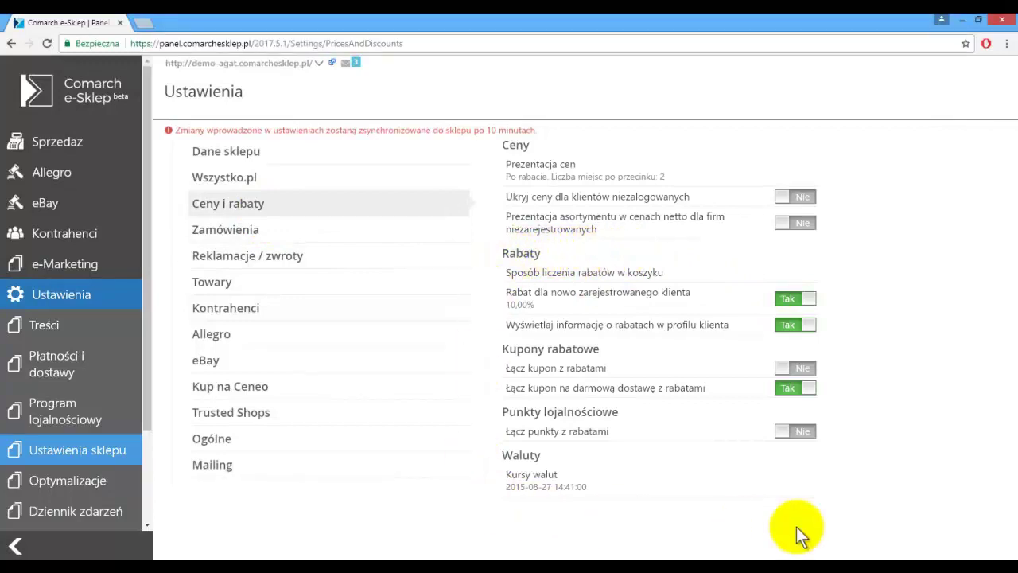
{"action": "left_click", "coordinate": [550, 279]}
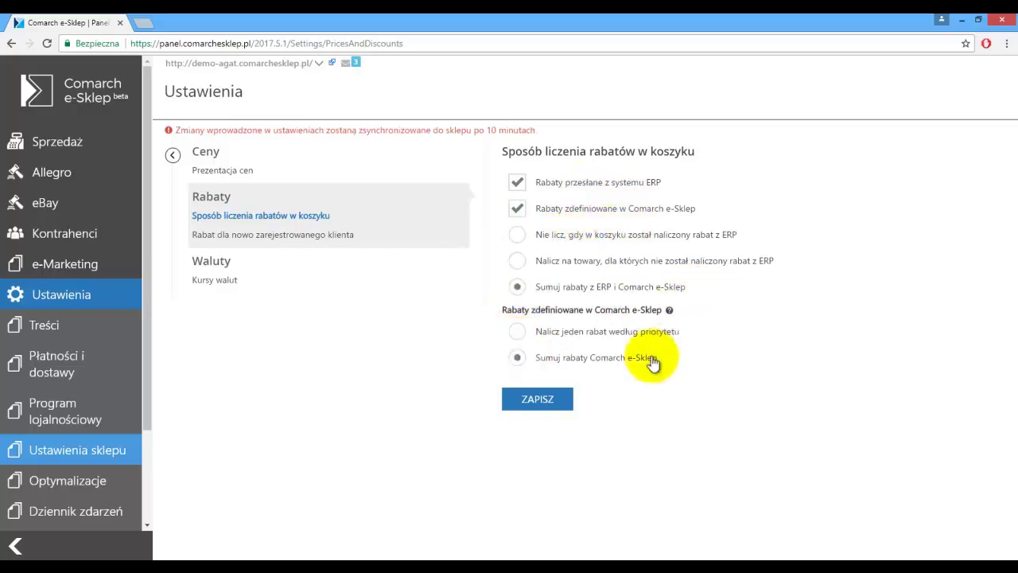
{"action": "left_click", "coordinate": [547, 396]}
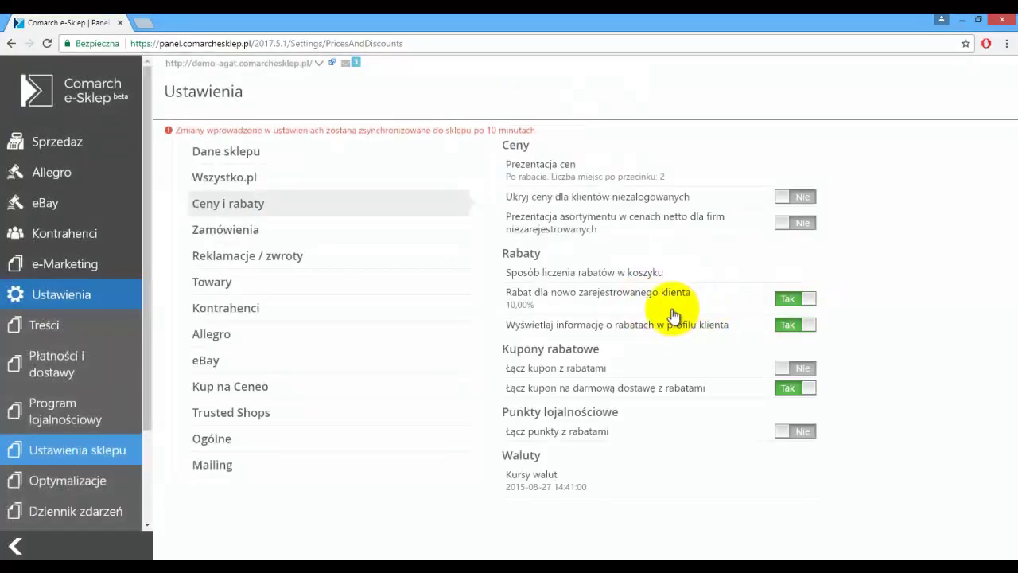
Step: Switch the new-client discount off and back on, then open its details
{"action": "left_click", "coordinate": [799, 307]}
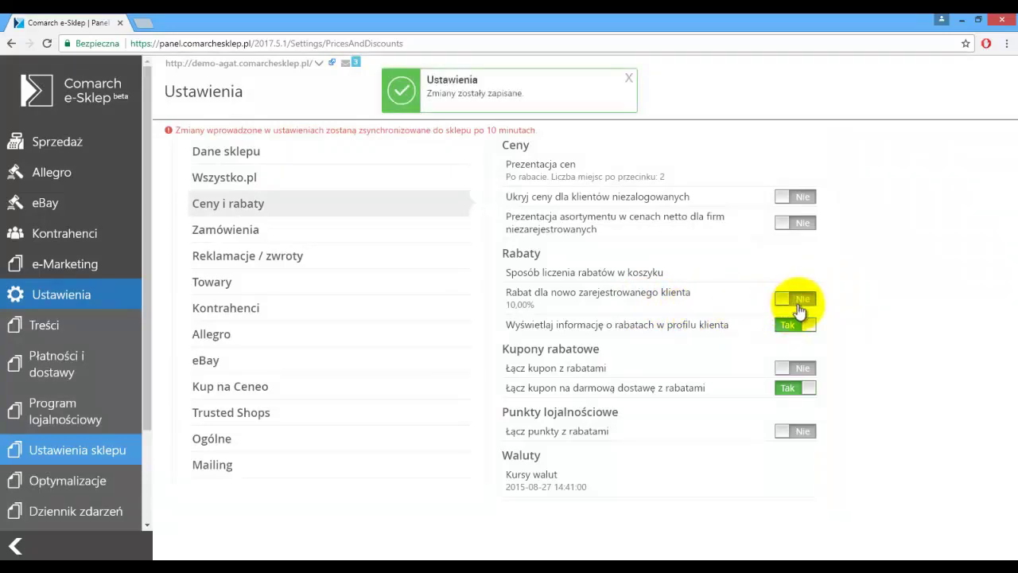
{"action": "left_click", "coordinate": [798, 307]}
{"action": "left_click", "coordinate": [684, 303]}
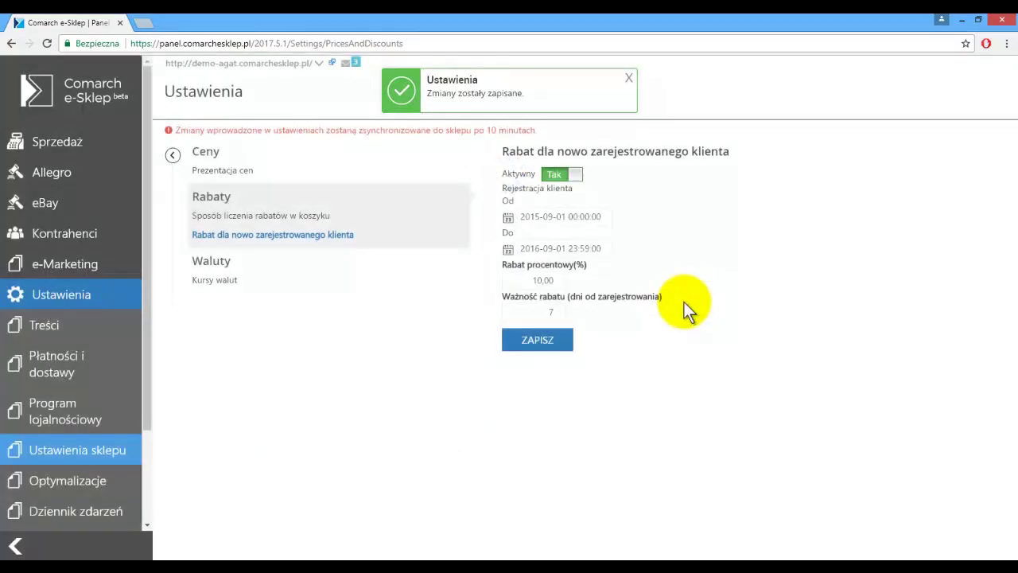
Step: Set the new-client discount to 15% valid for 8 days, save, and return to the overview
{"action": "left_click", "coordinate": [531, 281]}
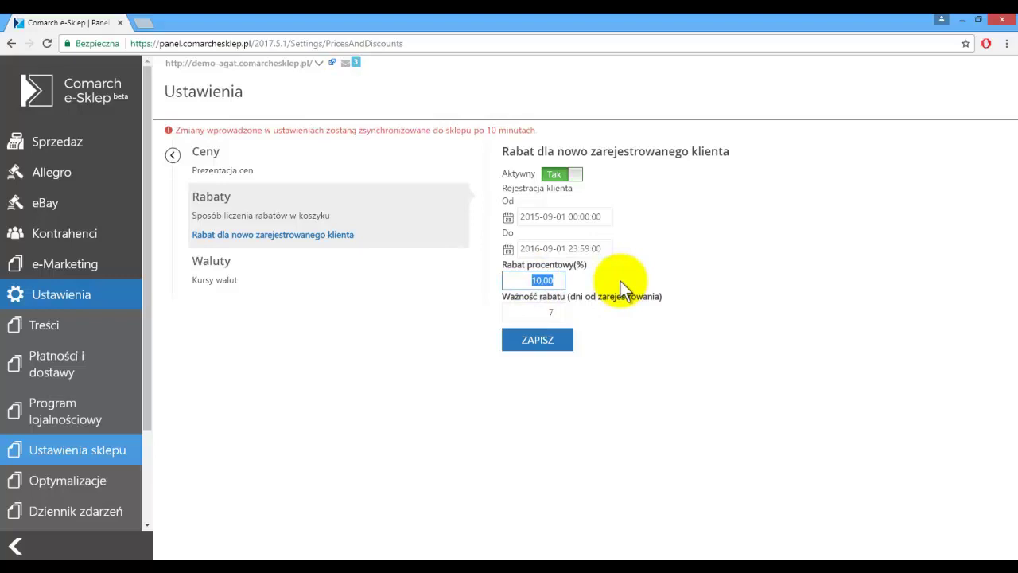
{"action": "type", "text": "15"}
{"action": "left_click", "coordinate": [645, 319]}
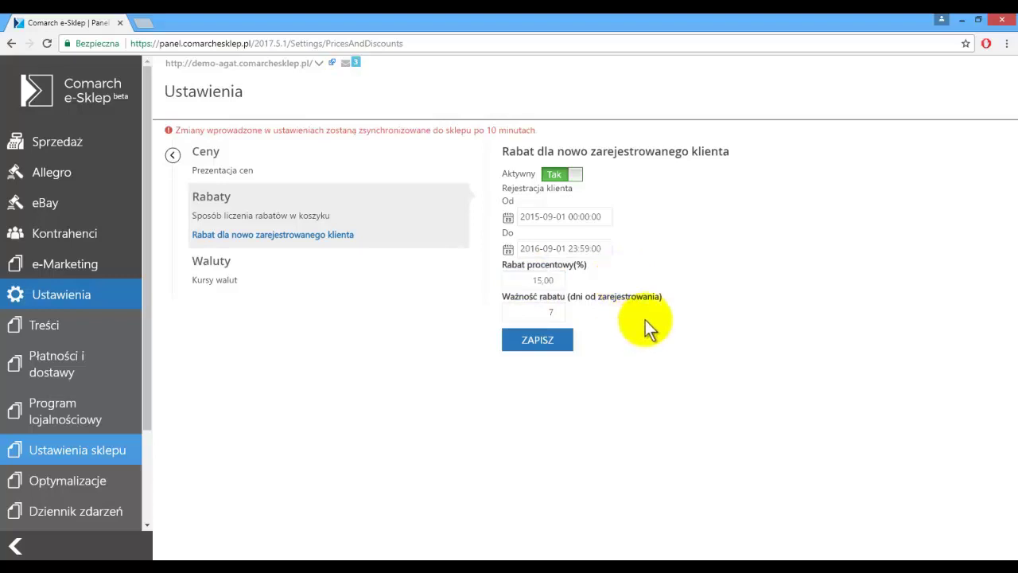
{"action": "double_click", "coordinate": [567, 312]}
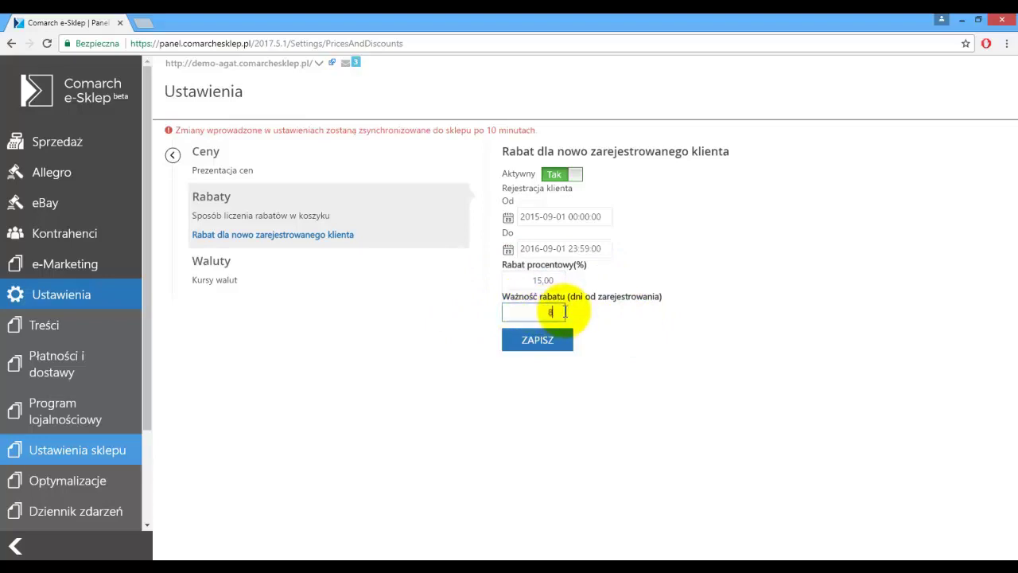
{"action": "left_click", "coordinate": [532, 203]}
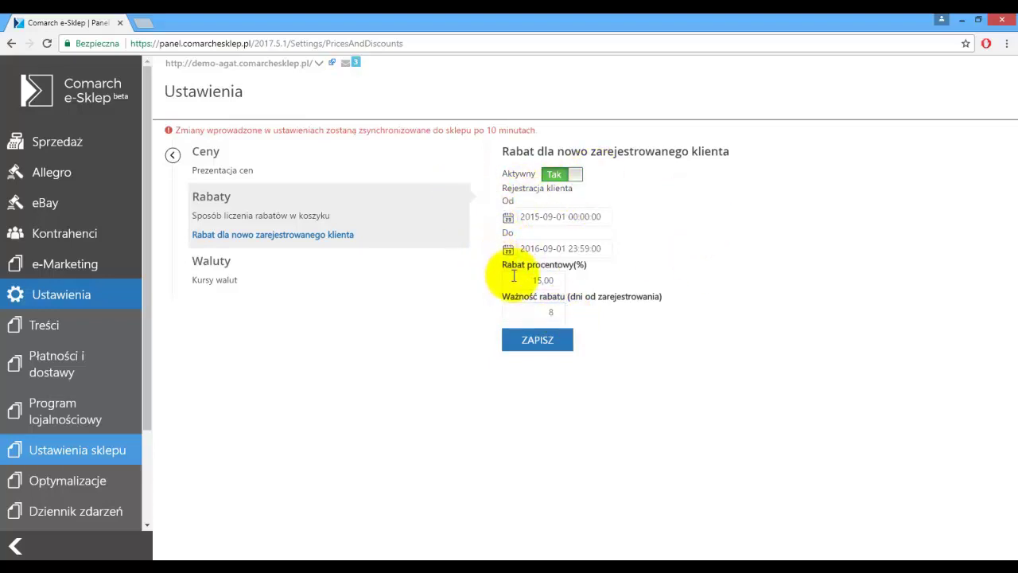
{"action": "left_click", "coordinate": [541, 343]}
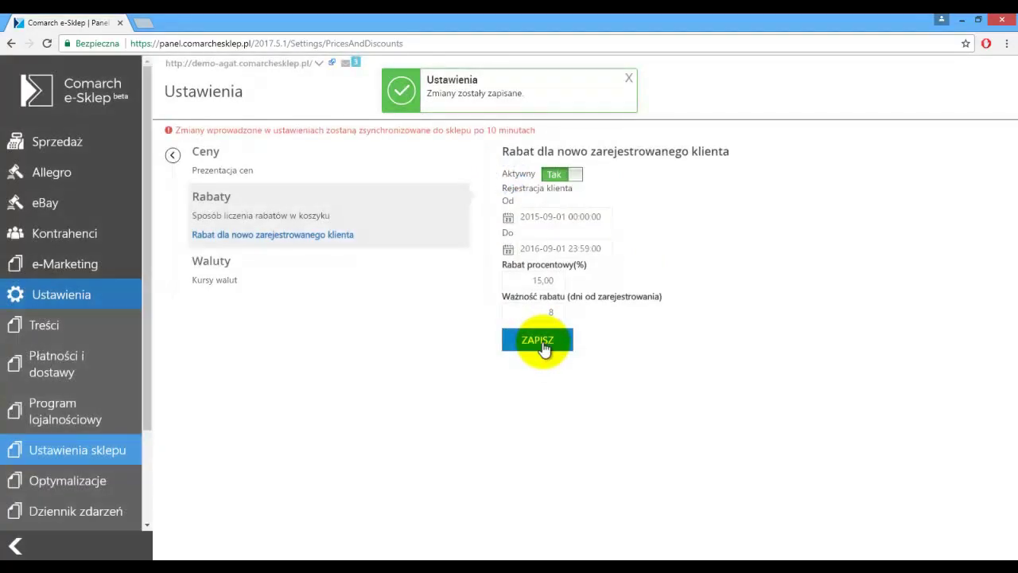
{"action": "left_click", "coordinate": [275, 157]}
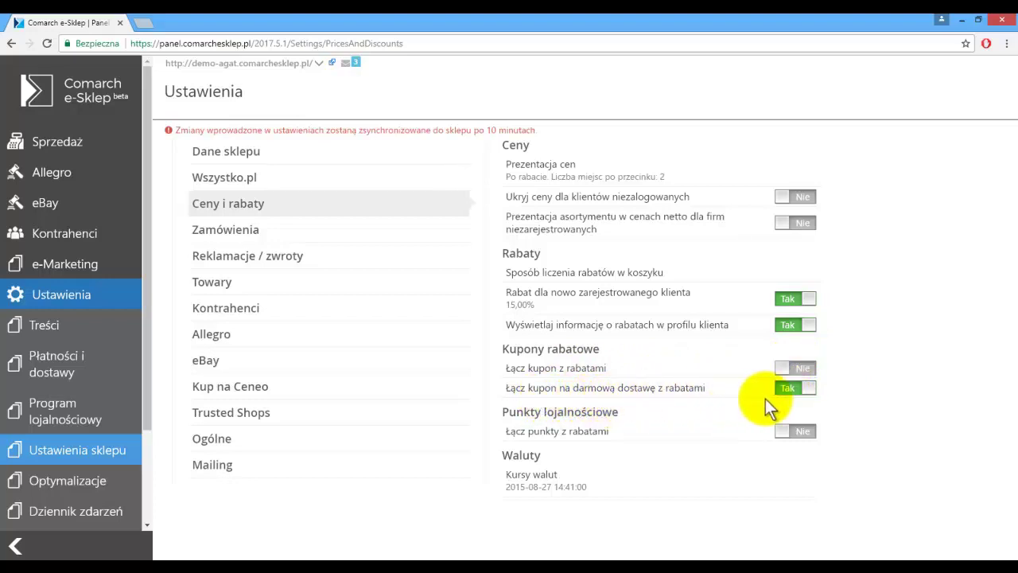
Step: Open the Kontrahenci customer list and select only the second customer
{"action": "left_click", "coordinate": [785, 430]}
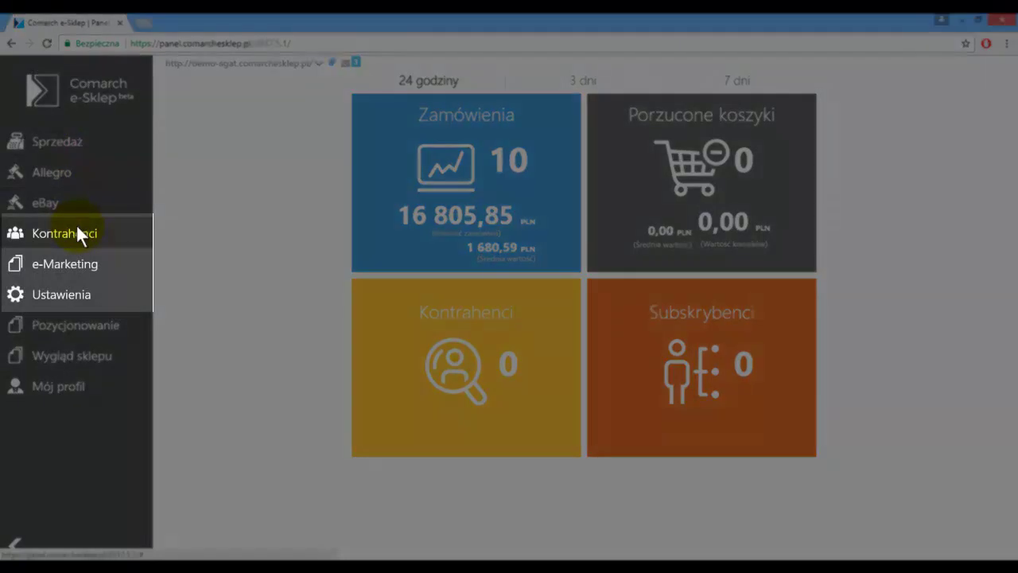
{"action": "left_click", "coordinate": [75, 231]}
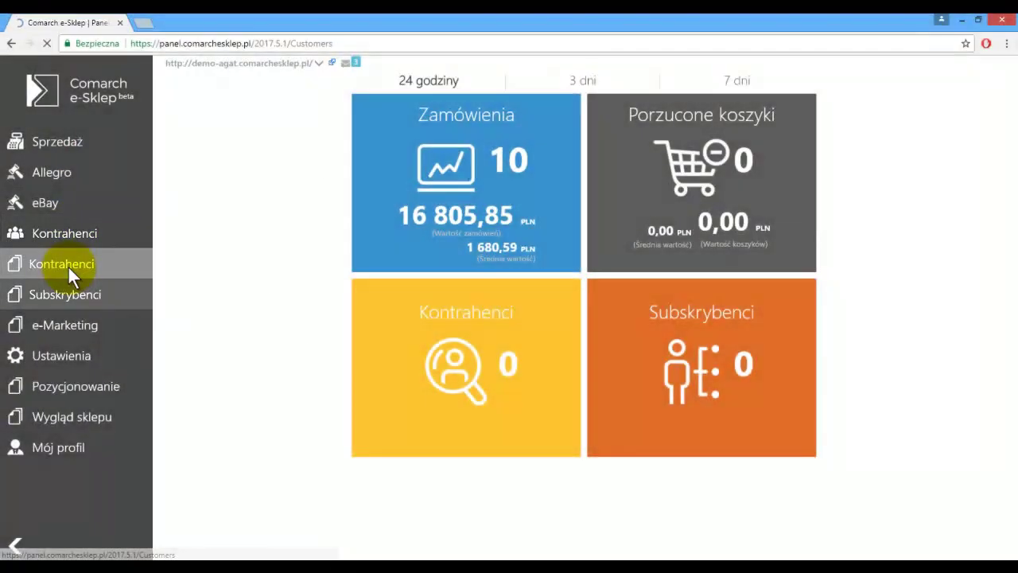
{"action": "left_click", "coordinate": [67, 264]}
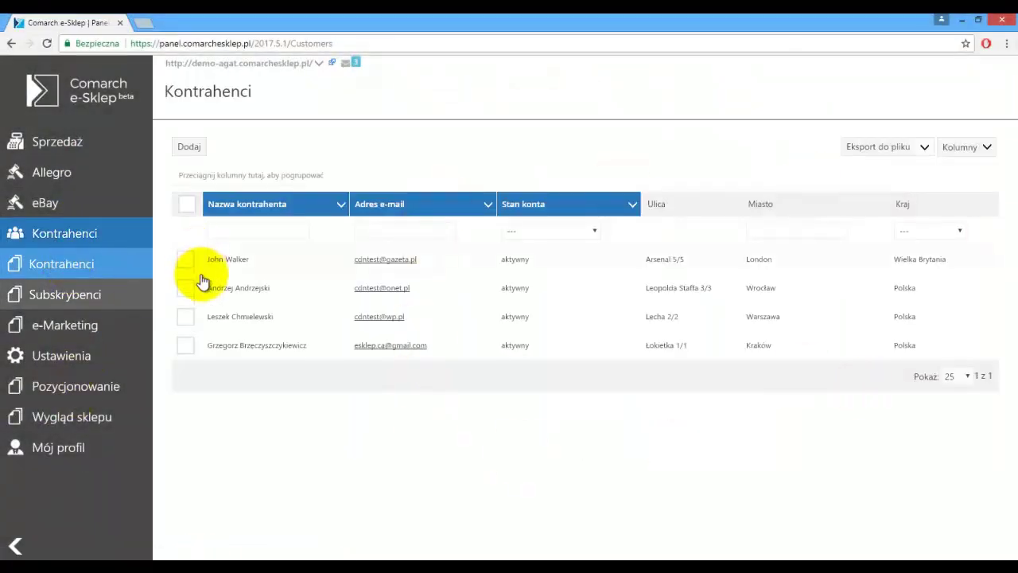
{"action": "left_click", "coordinate": [185, 208]}
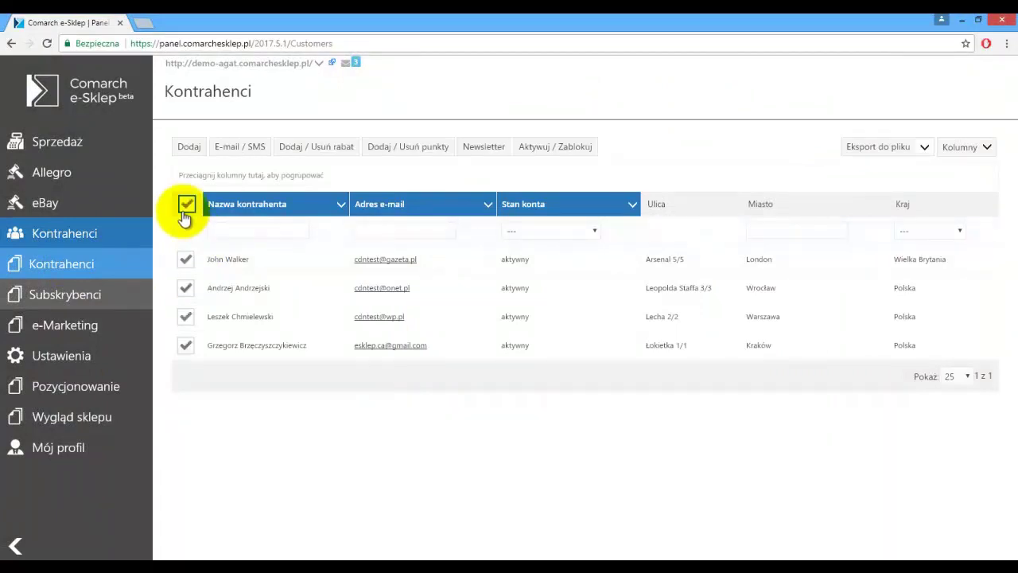
{"action": "left_click", "coordinate": [185, 208]}
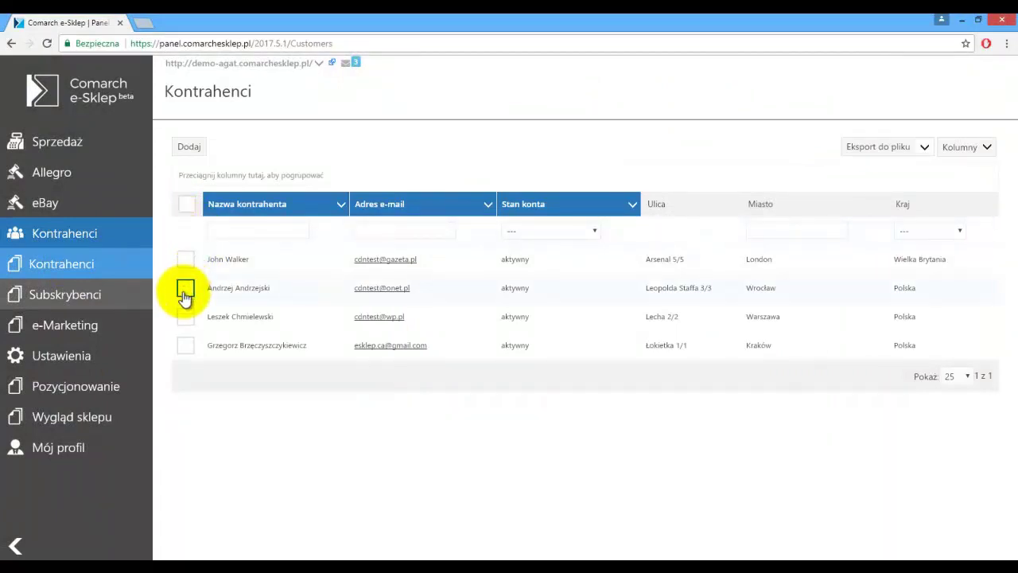
{"action": "left_click", "coordinate": [185, 291]}
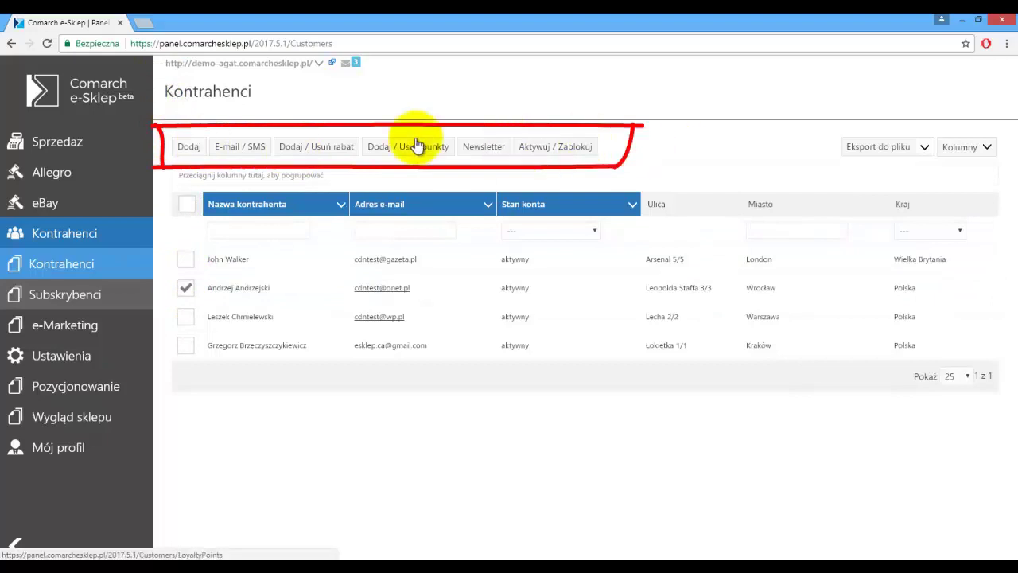
Step: Enter a 20% discount on the Dodaj rabat form for the selected customer
{"action": "left_click", "coordinate": [283, 153]}
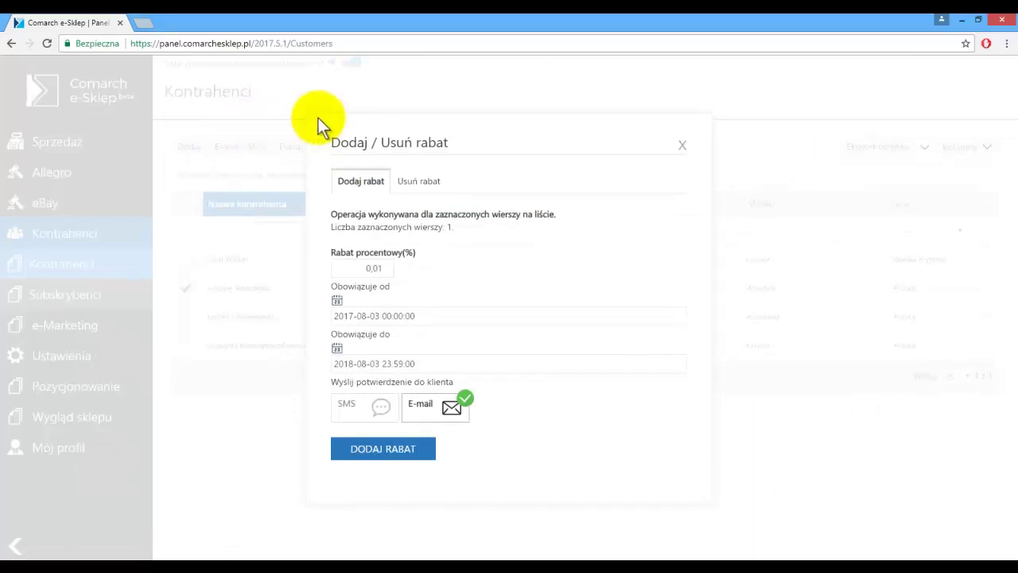
{"action": "left_click", "coordinate": [428, 181]}
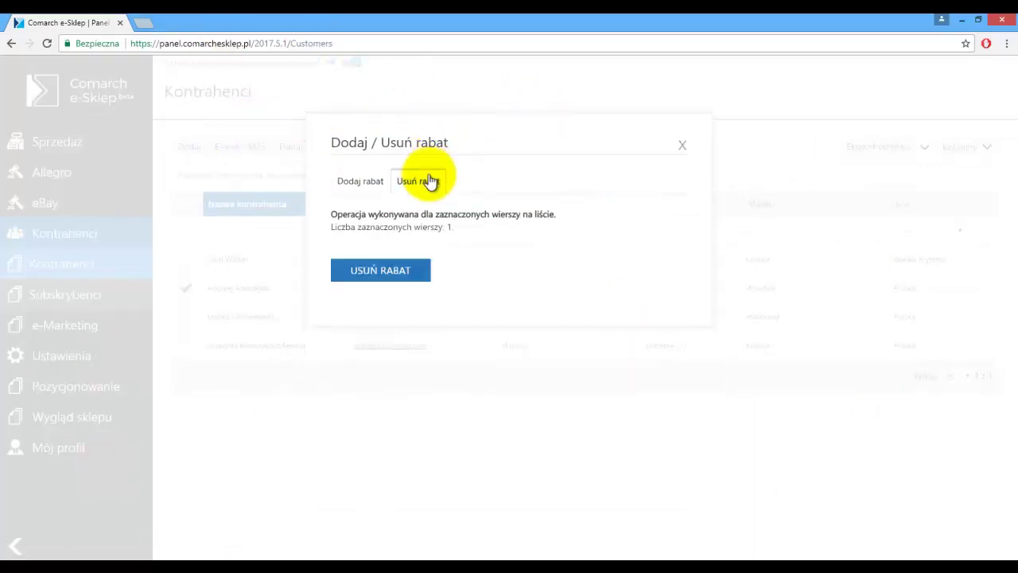
{"action": "left_click", "coordinate": [374, 182]}
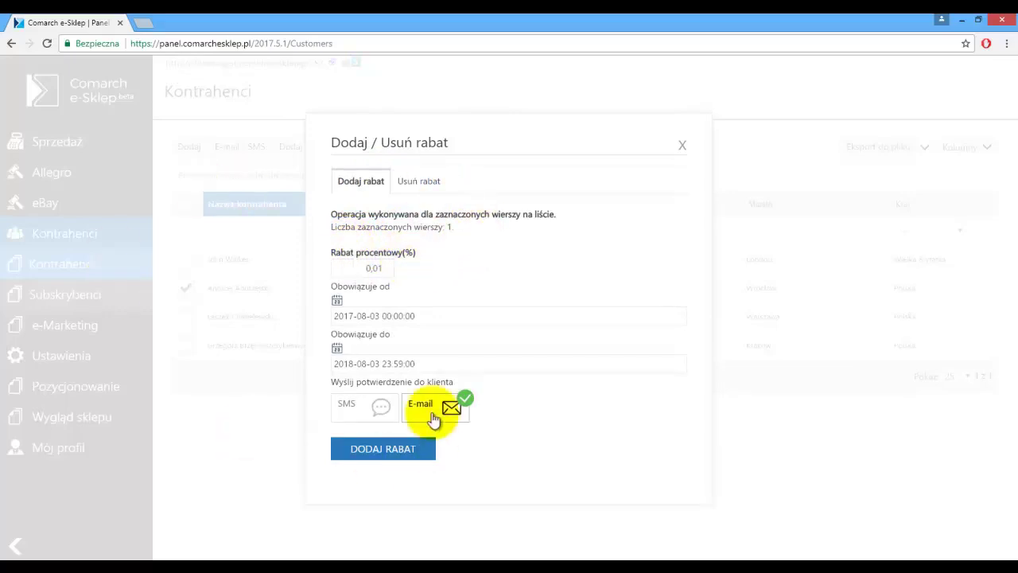
{"action": "double_click", "coordinate": [374, 268]}
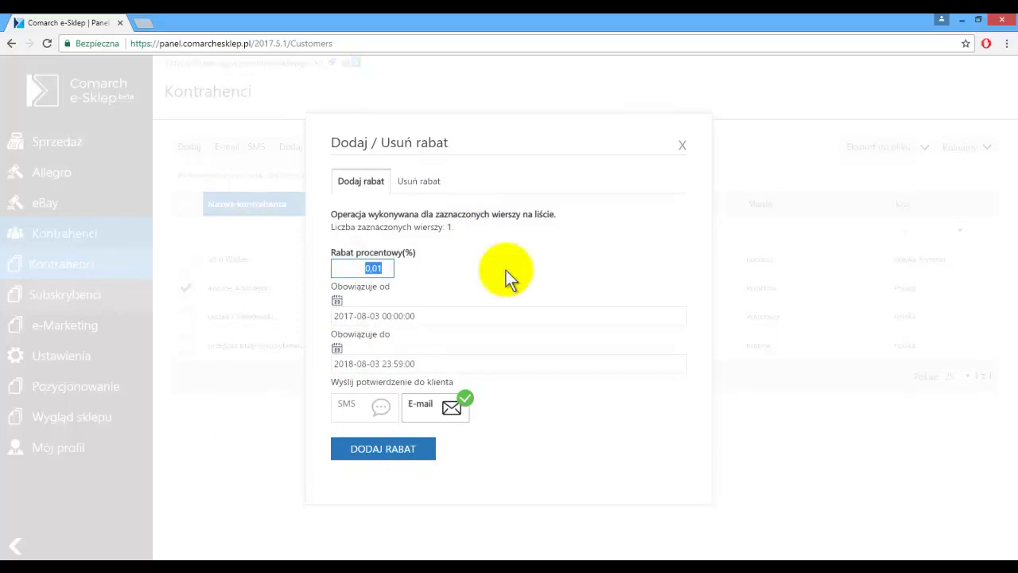
{"action": "type", "text": "20"}
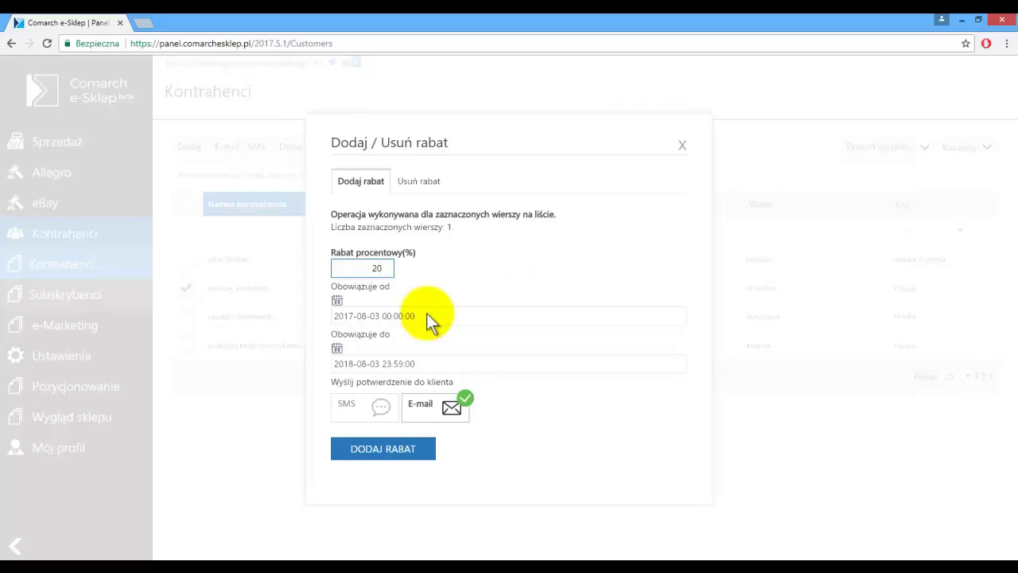
Step: Make the discount valid from now until 30 August 2018, confirm, and close the form
{"action": "left_click", "coordinate": [427, 316]}
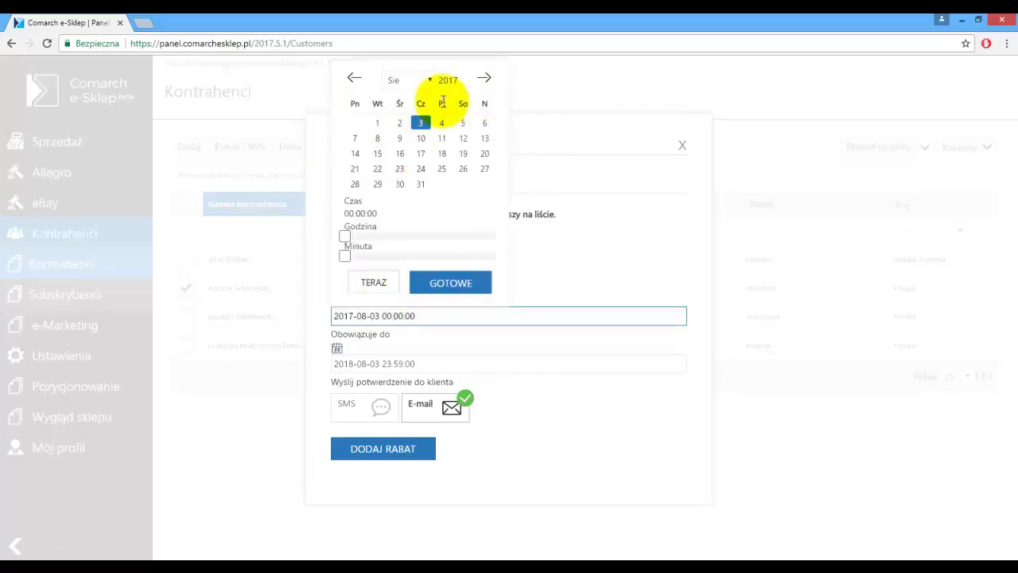
{"action": "left_click", "coordinate": [371, 284]}
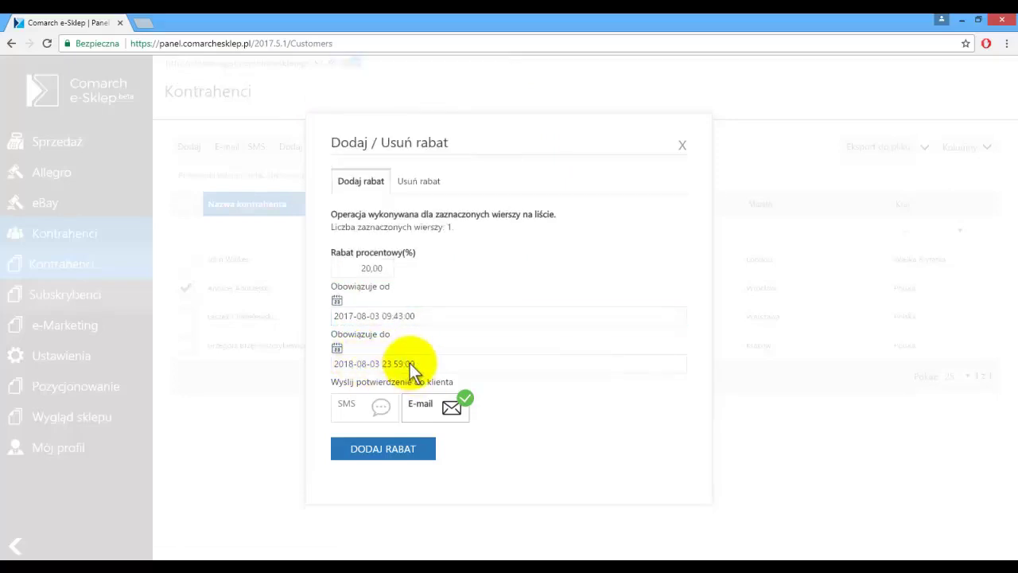
{"action": "left_click", "coordinate": [412, 366]}
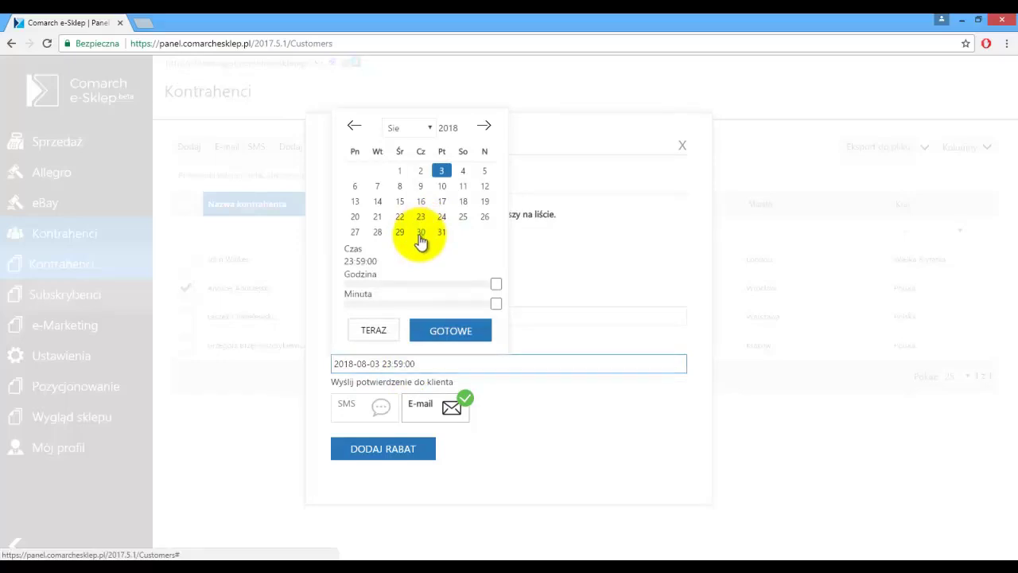
{"action": "left_click", "coordinate": [421, 234]}
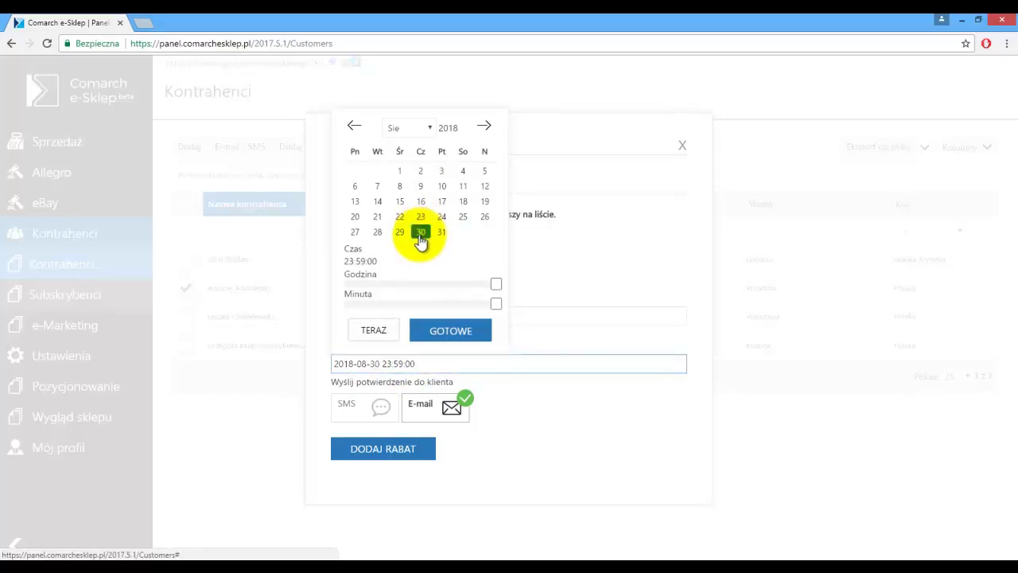
{"action": "left_click", "coordinate": [435, 340]}
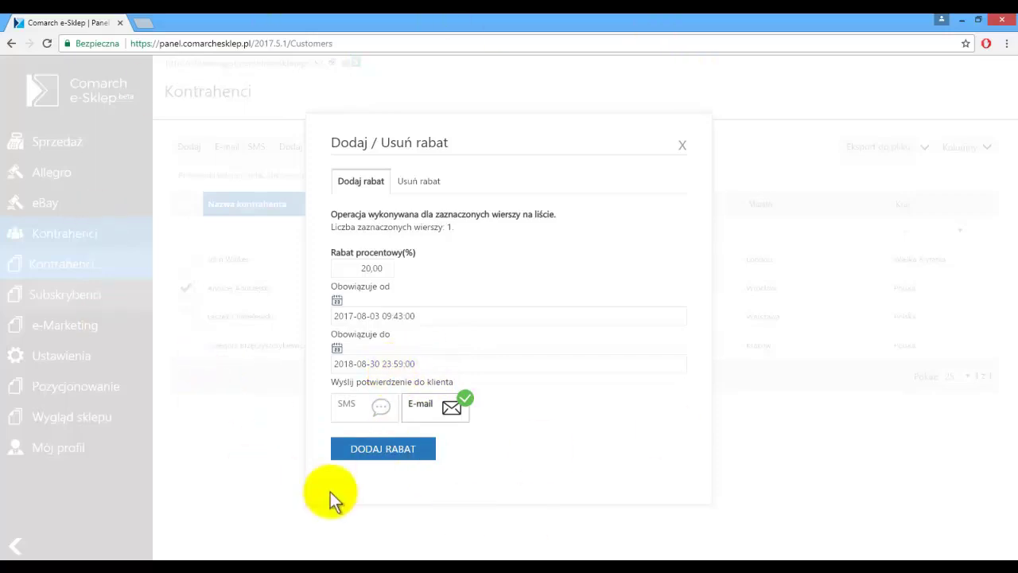
{"action": "left_click", "coordinate": [381, 450]}
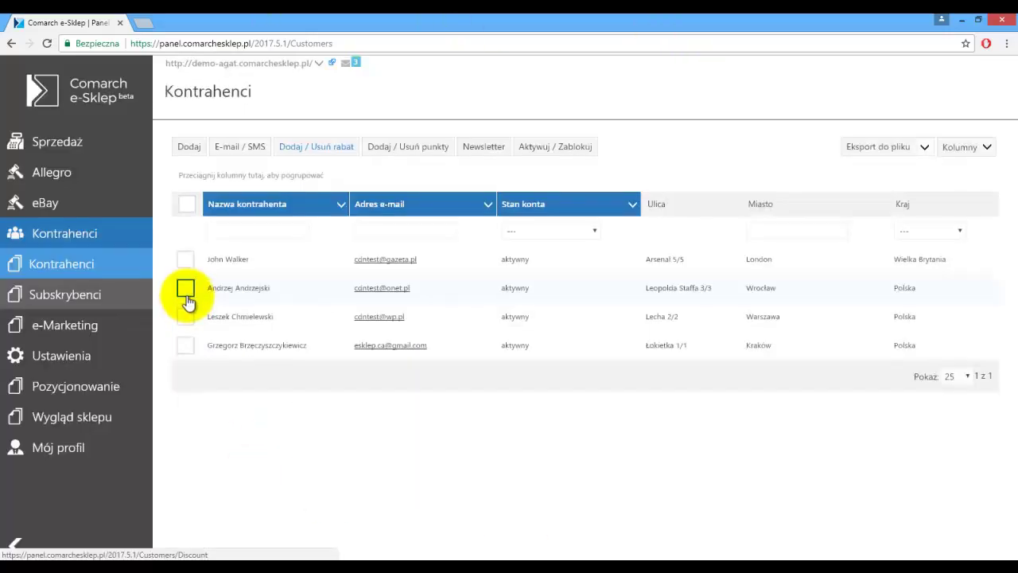
{"action": "left_click", "coordinate": [186, 291]}
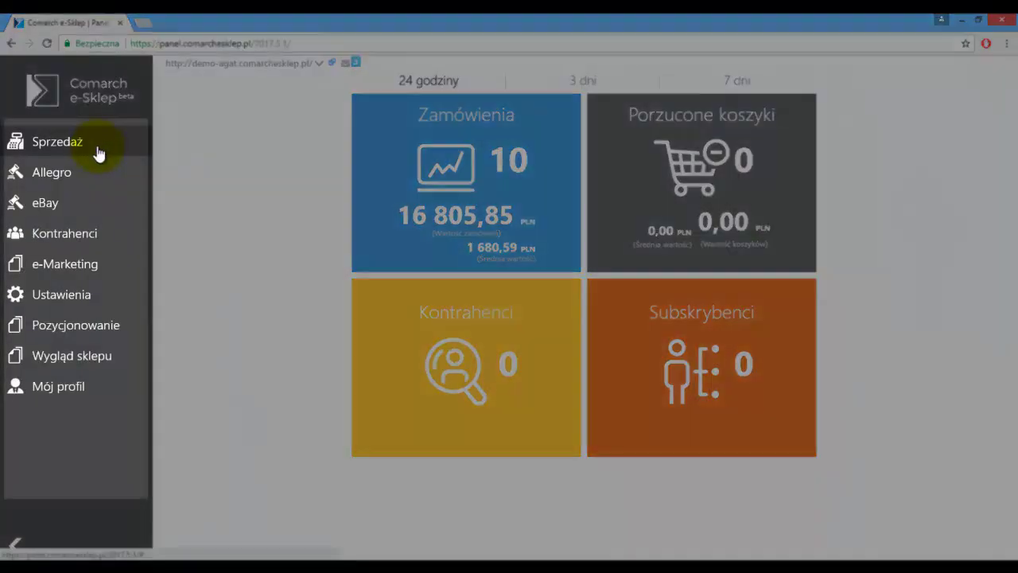
{"action": "left_click", "coordinate": [99, 154]}
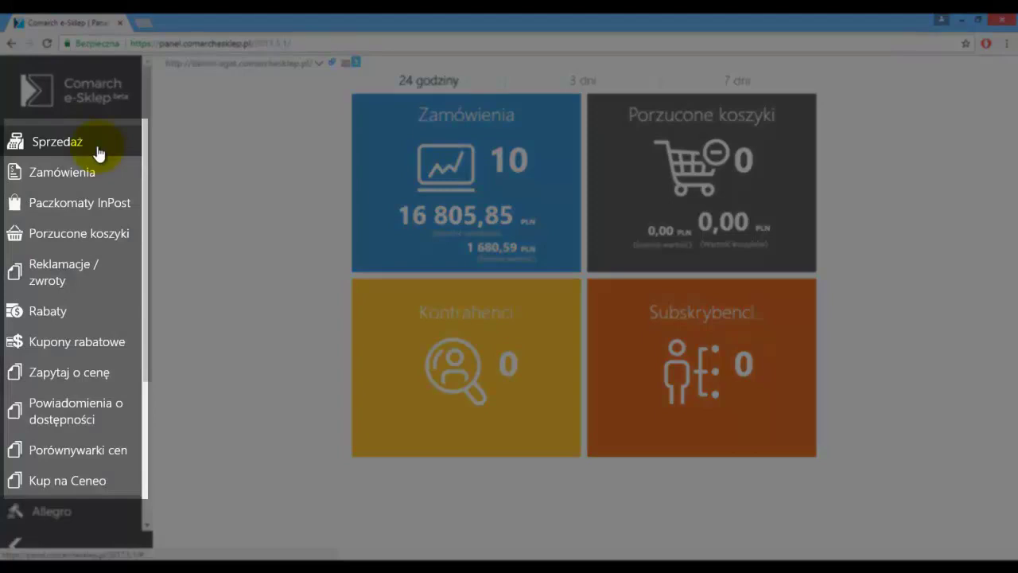
Step: Open Rabaty and show the Rabat z Comarch ERP Optima discounts tab
{"action": "left_click", "coordinate": [83, 321]}
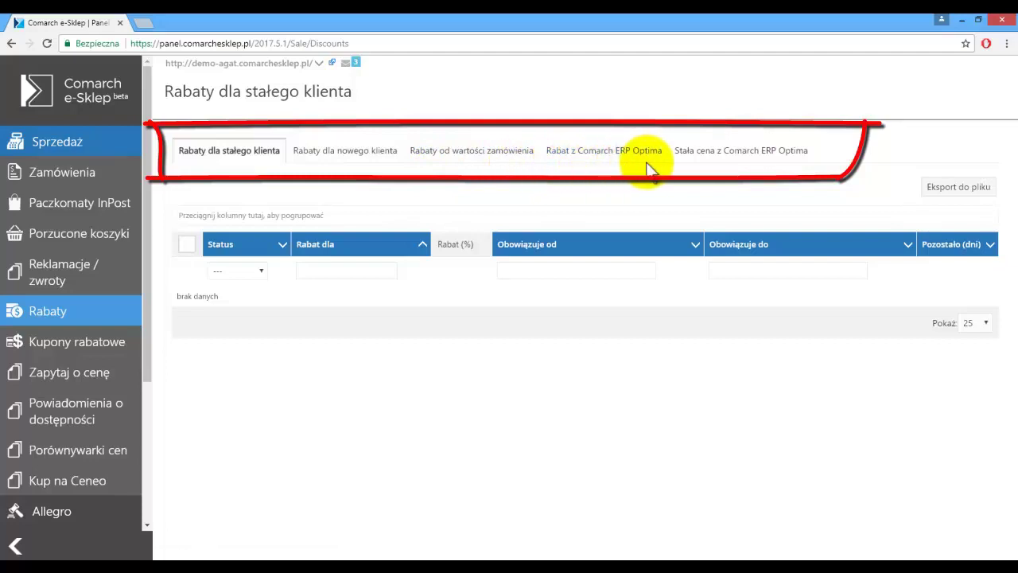
{"action": "left_click", "coordinate": [564, 156]}
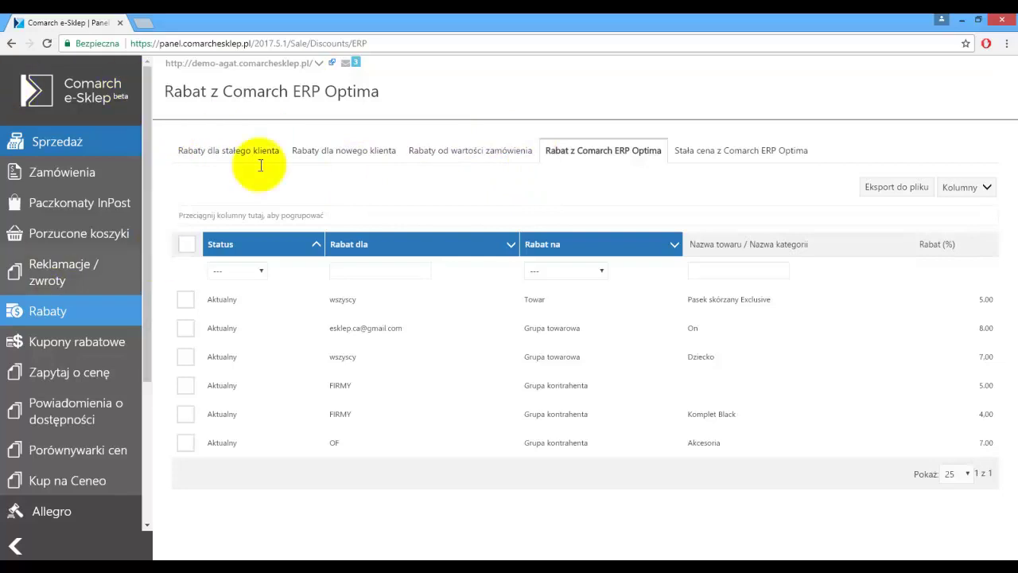
Step: On the order-value discounts tab, enter a new 5% discount for orders 999–111111 PLN
{"action": "left_click", "coordinate": [450, 165]}
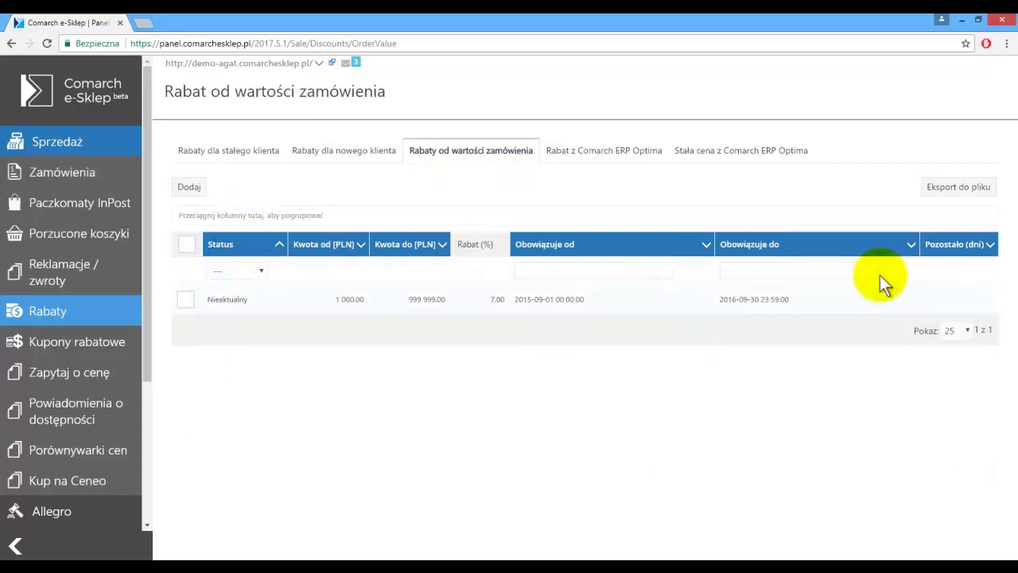
{"action": "left_click", "coordinate": [183, 300]}
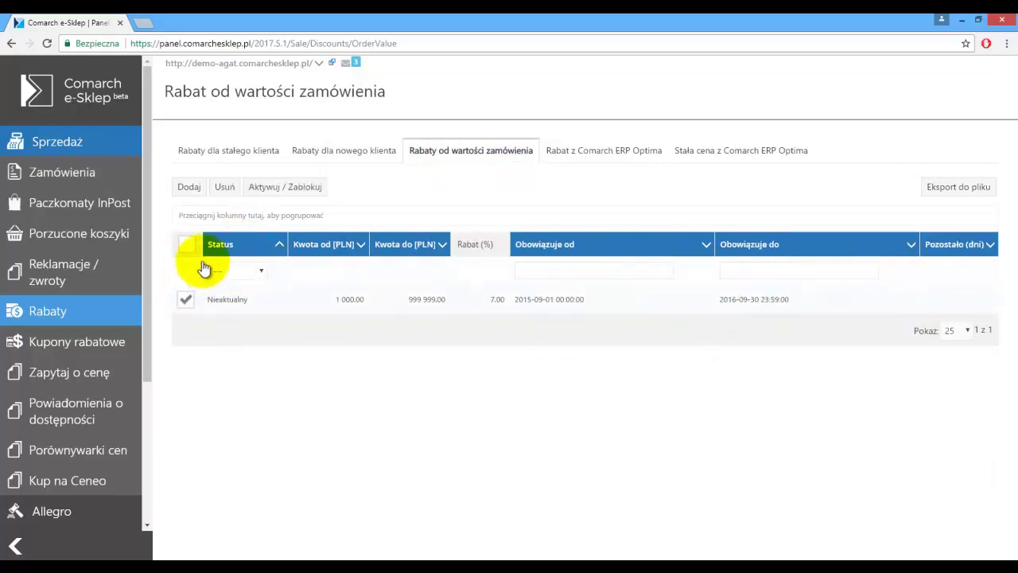
{"action": "left_click", "coordinate": [249, 226]}
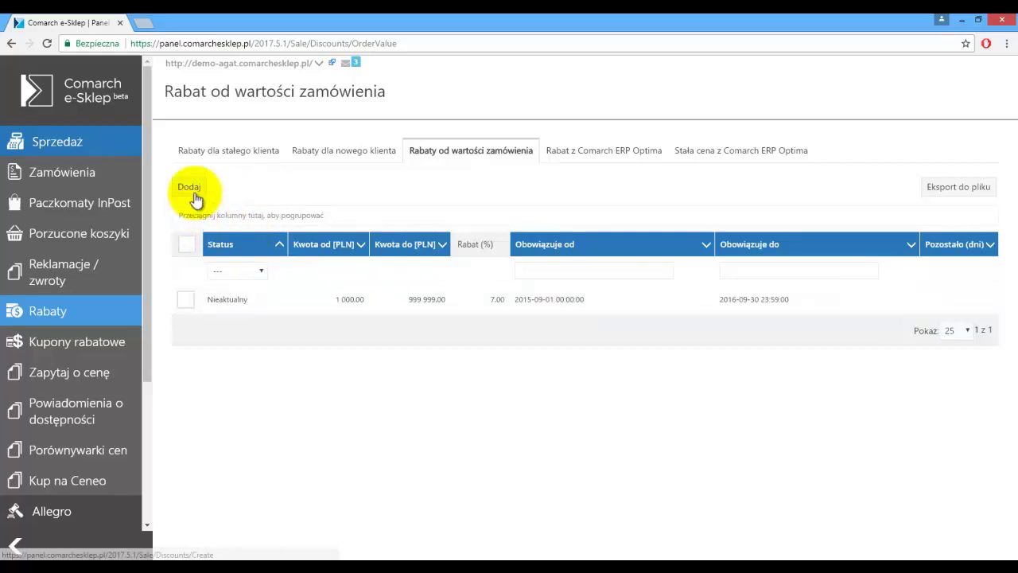
{"action": "left_click", "coordinate": [191, 188]}
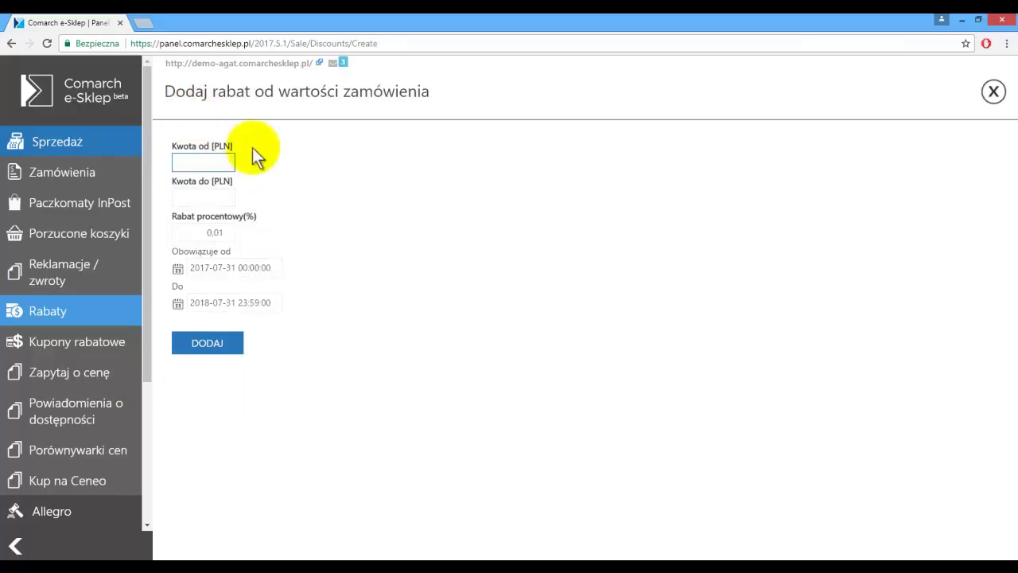
{"action": "type", "text": "999"}
{"action": "key", "text": "Tab"}
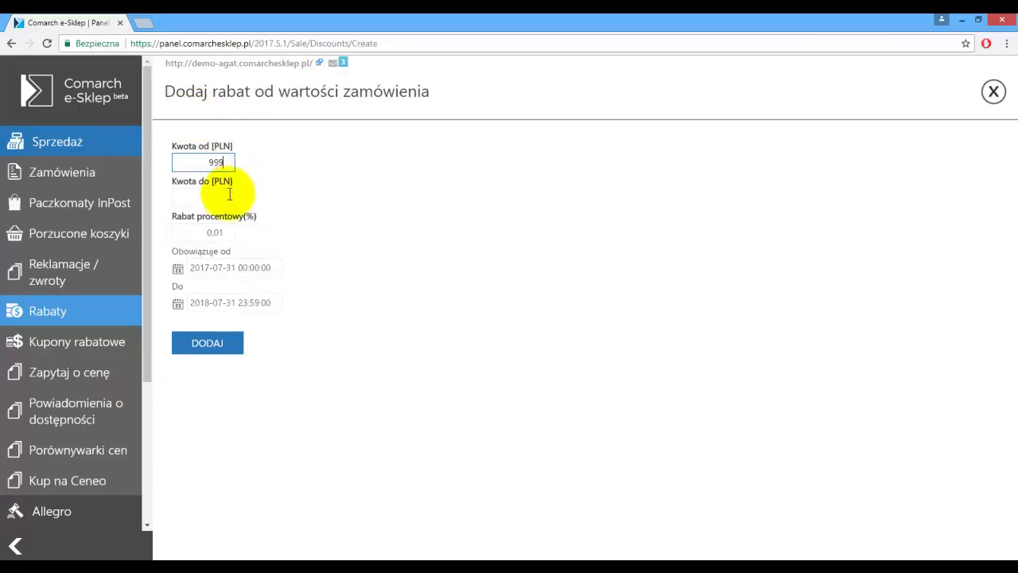
{"action": "type", "text": "111111"}
{"action": "key", "text": "Tab"}
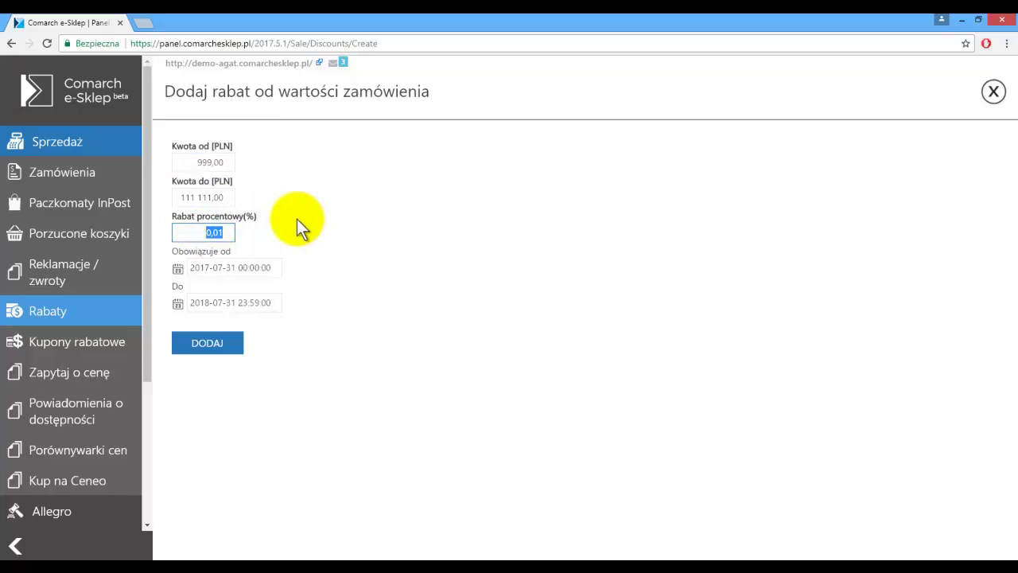
{"action": "type", "text": "5"}
{"action": "left_click", "coordinate": [297, 219]}
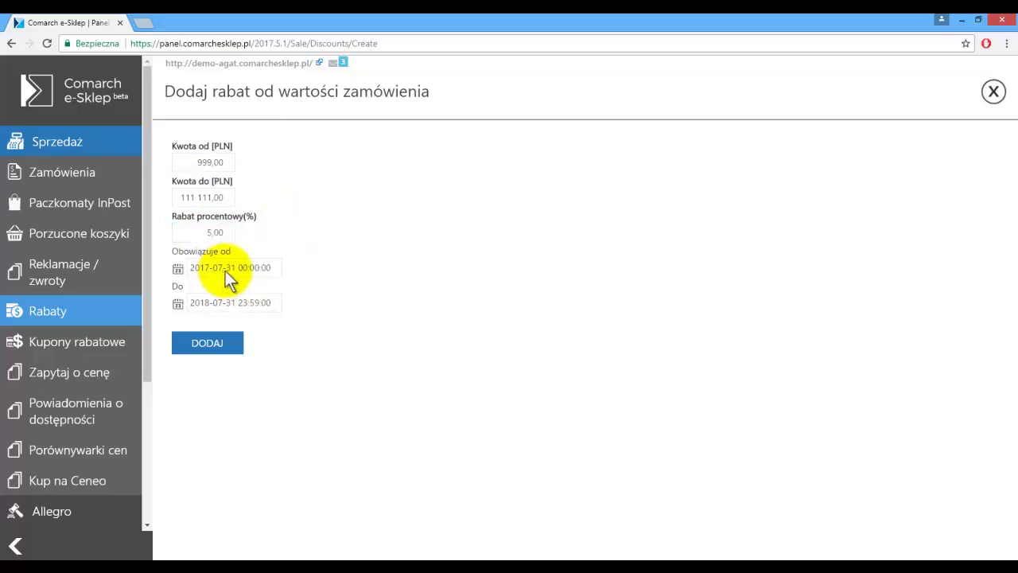
Step: Set the discount's end date to 2018-08-03 and add it
{"action": "left_click", "coordinate": [225, 269]}
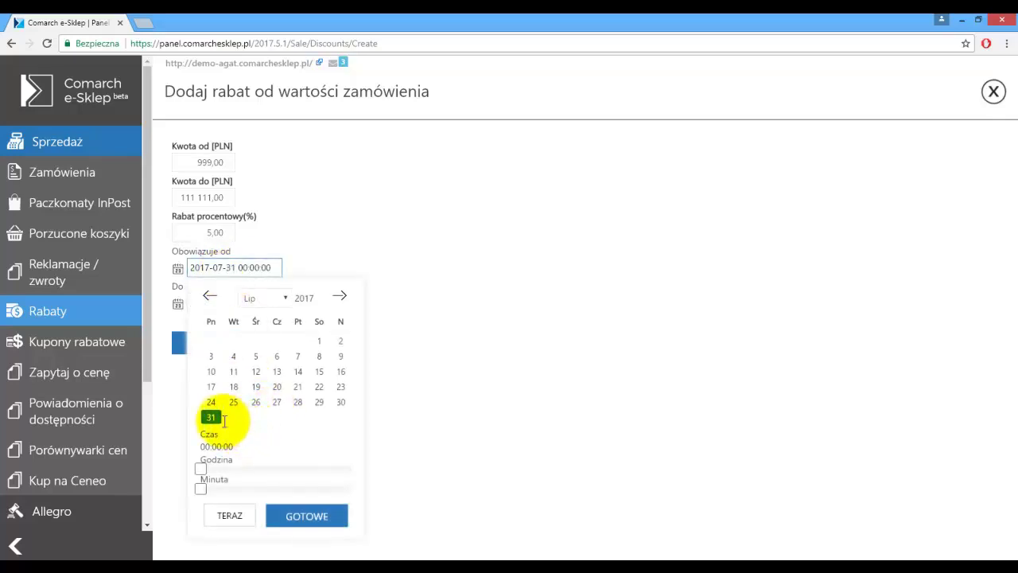
{"action": "left_click", "coordinate": [450, 405]}
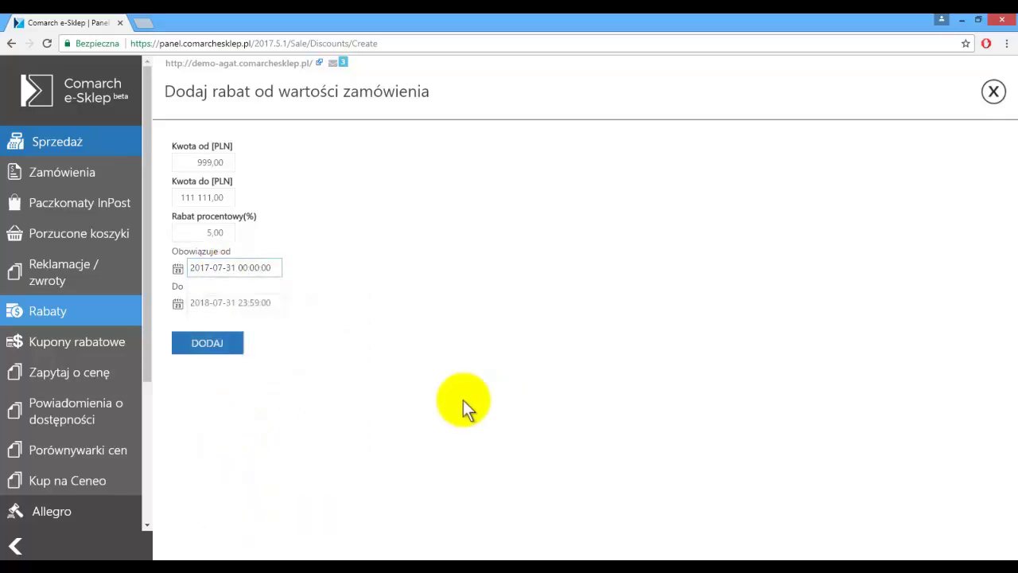
{"action": "left_click", "coordinate": [235, 303]}
{"action": "left_click", "coordinate": [298, 121]}
{"action": "left_click", "coordinate": [306, 284]}
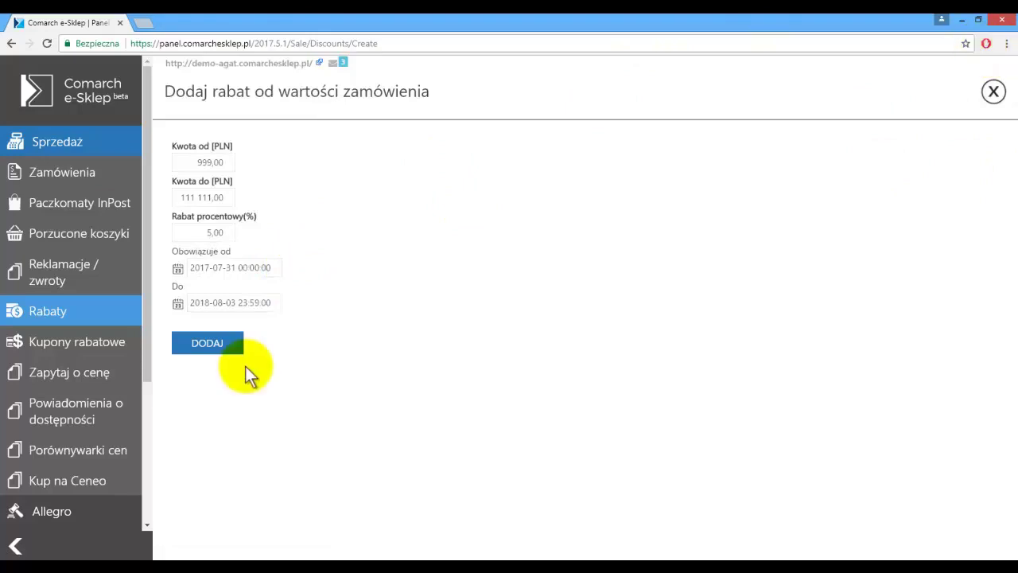
{"action": "left_click", "coordinate": [228, 351]}
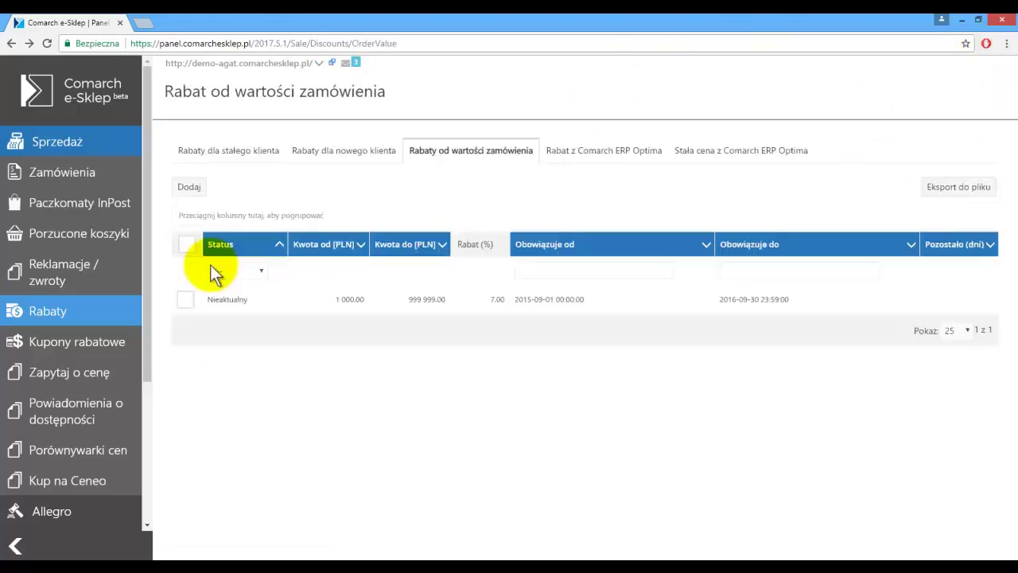
Step: Change the expired 1 000–999 999 PLN discount's rate to 8% and save it
{"action": "left_click", "coordinate": [245, 304]}
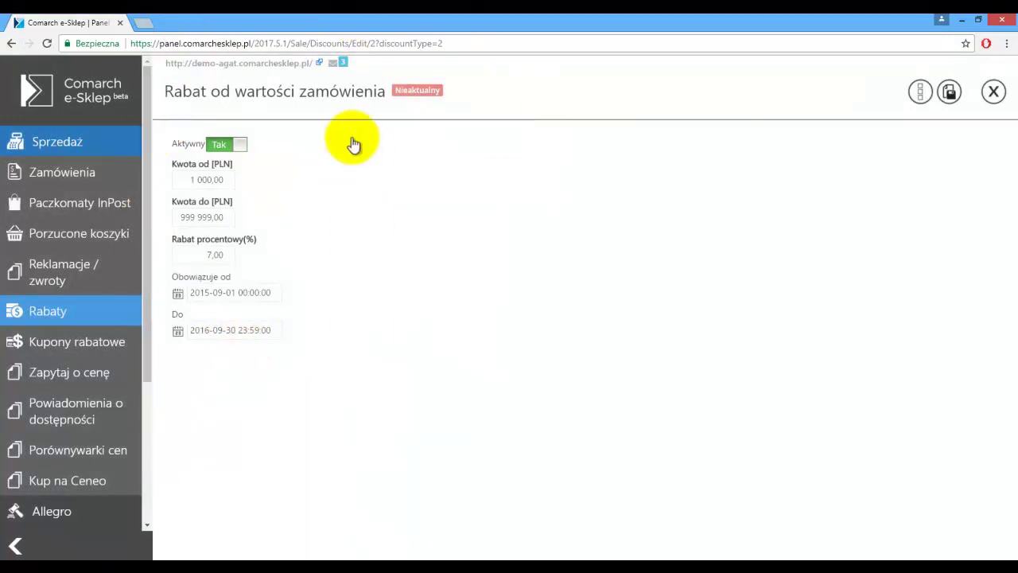
{"action": "key", "text": "Tab"}
{"action": "type", "text": "8"}
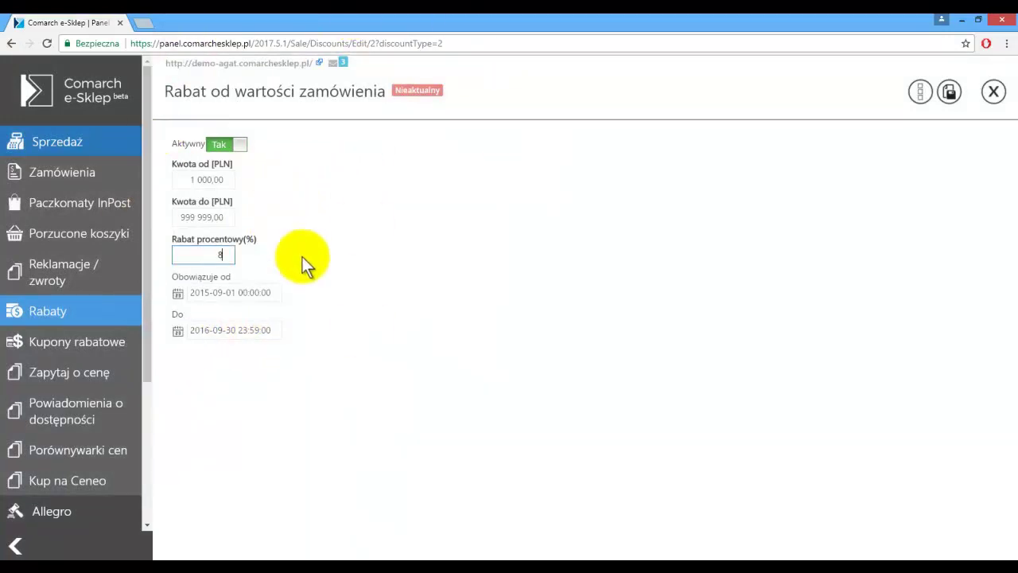
{"action": "left_click", "coordinate": [948, 91]}
{"action": "left_click", "coordinate": [994, 91]}
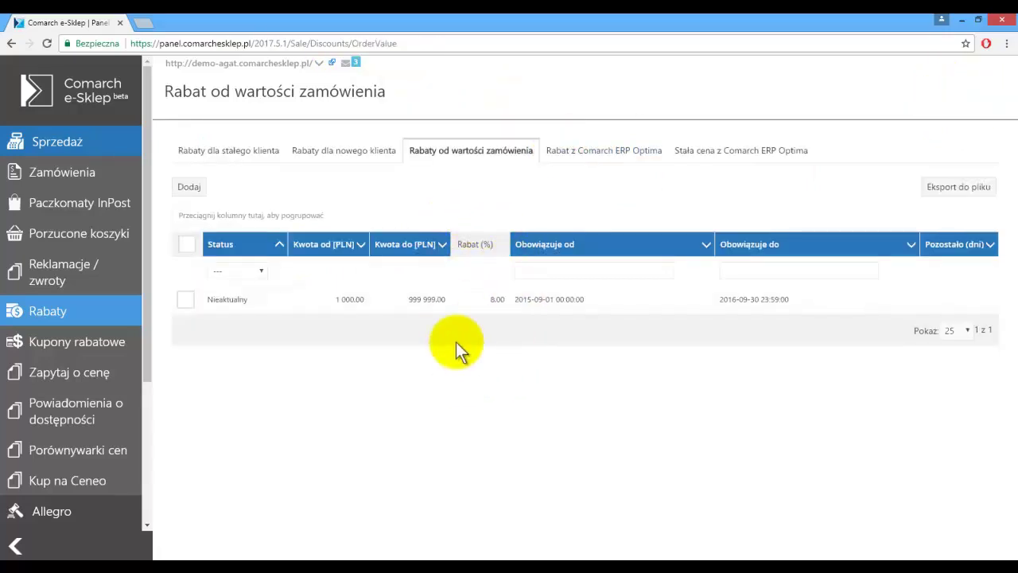
Step: On Rabaty dla nowego klienta, filter to Aktualny status and the customer's e-mail
{"action": "left_click", "coordinate": [373, 159]}
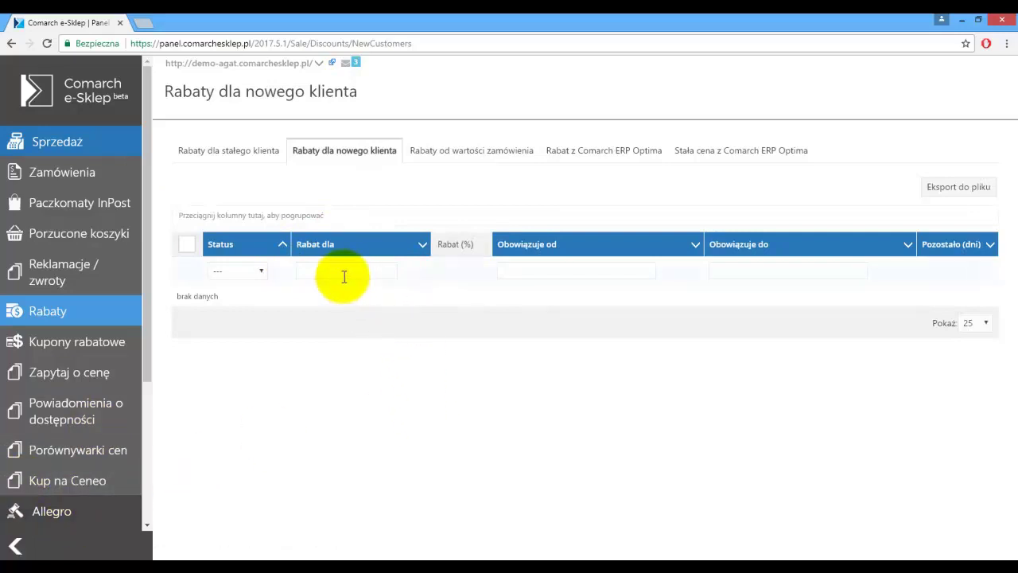
{"action": "left_click", "coordinate": [261, 277]}
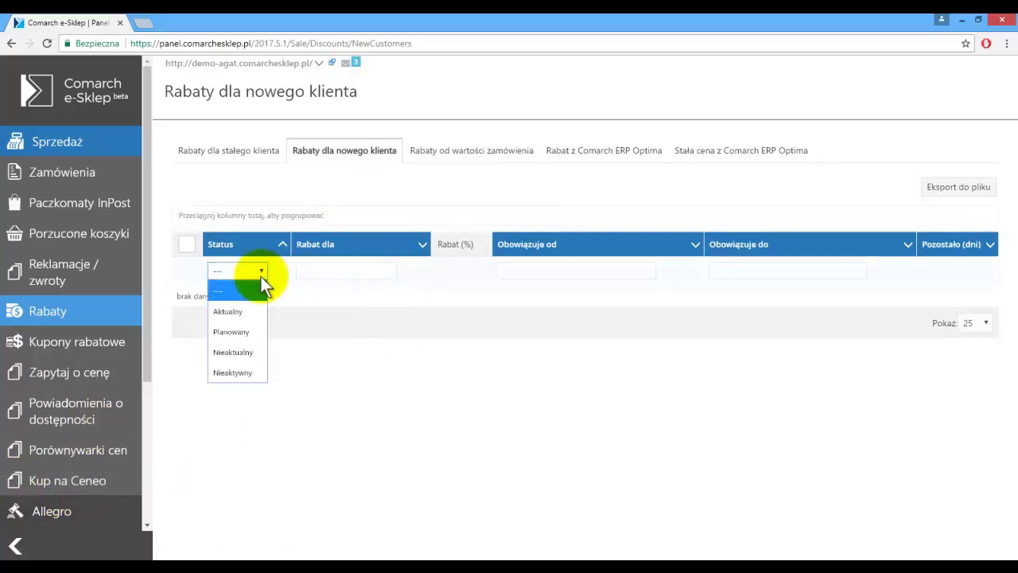
{"action": "left_click", "coordinate": [251, 304]}
{"action": "left_click", "coordinate": [303, 276]}
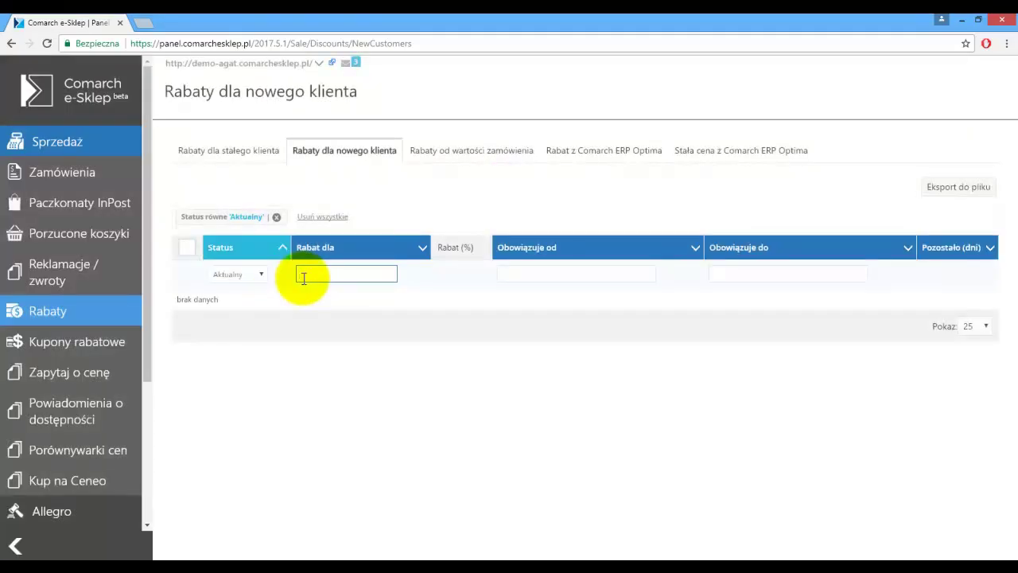
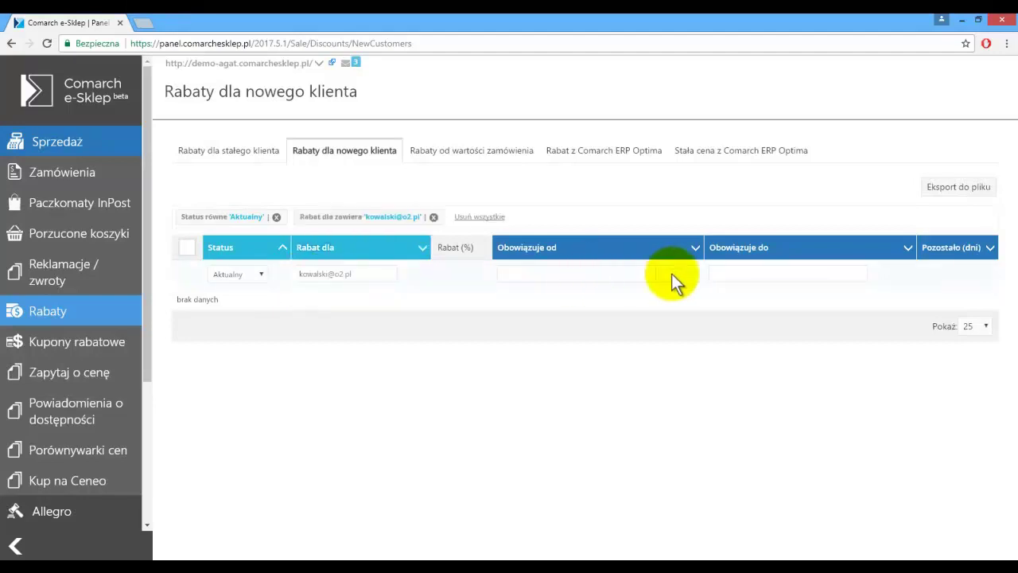
Step: Filter the dates to start 2017-08-01 and end 2017-07-09
{"action": "left_click", "coordinate": [637, 271]}
{"action": "left_click", "coordinate": [557, 278]}
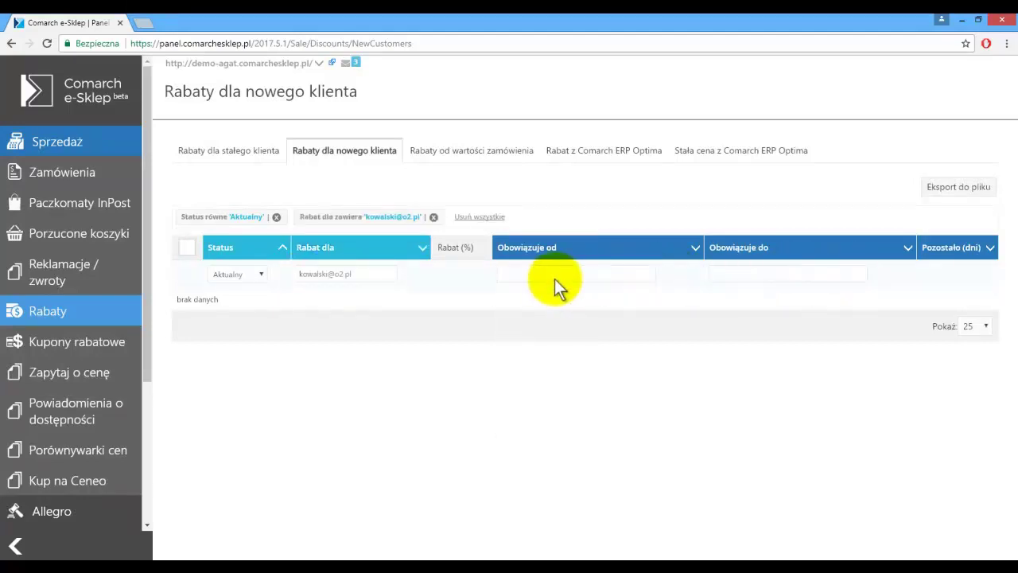
{"action": "left_click", "coordinate": [554, 278]}
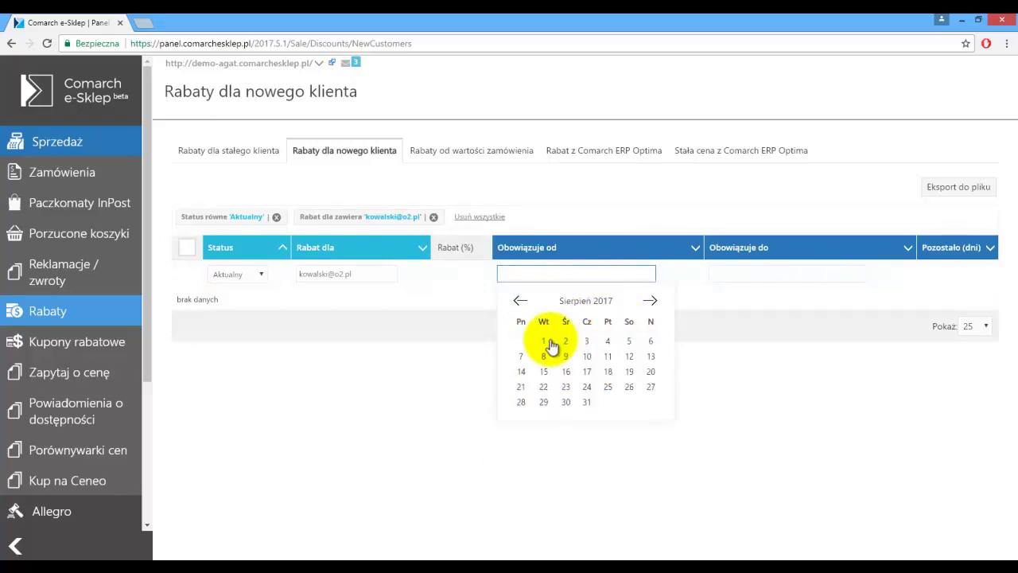
{"action": "left_click", "coordinate": [546, 353]}
{"action": "left_click", "coordinate": [816, 277]}
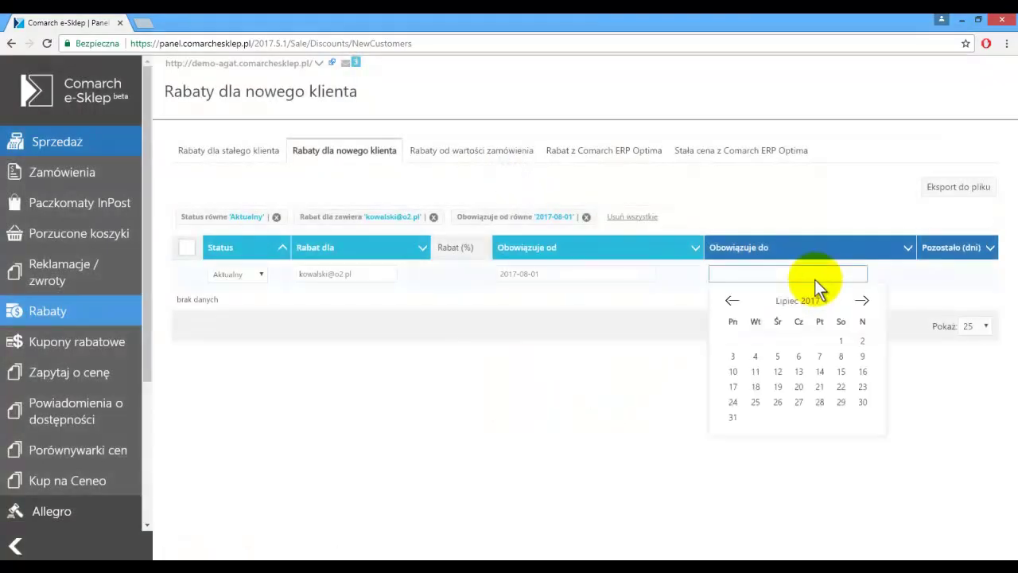
{"action": "left_click", "coordinate": [862, 358]}
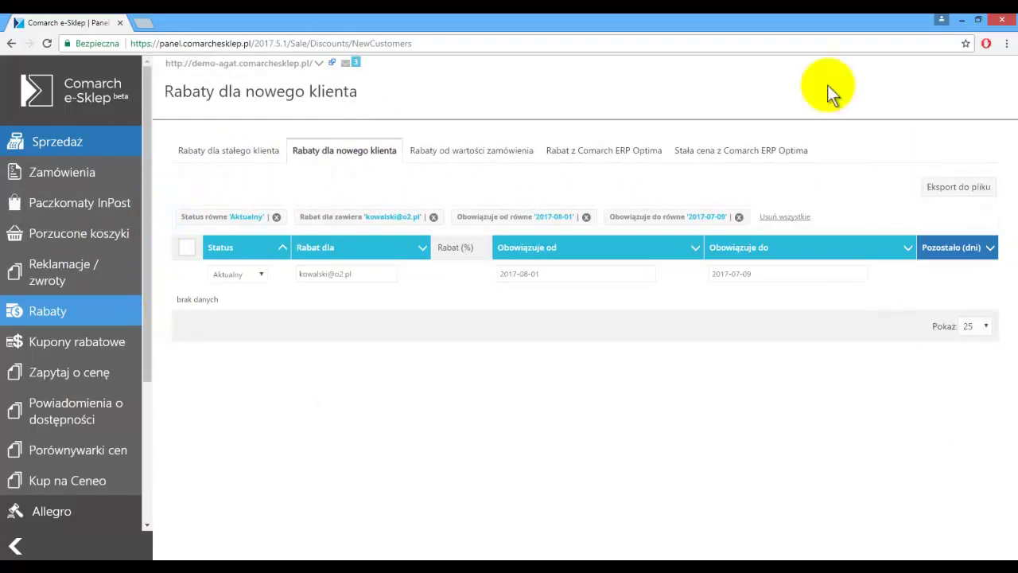
Step: On Rabaty dla stałego klienta, filter to Planowany status and the pasted customer e-mail
{"action": "left_click", "coordinate": [267, 165]}
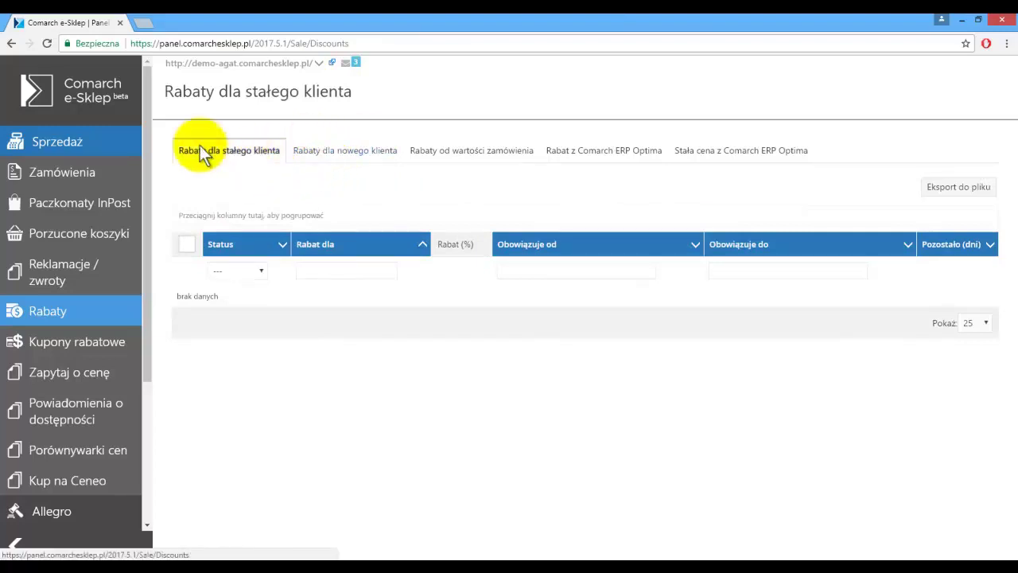
{"action": "left_click", "coordinate": [261, 271]}
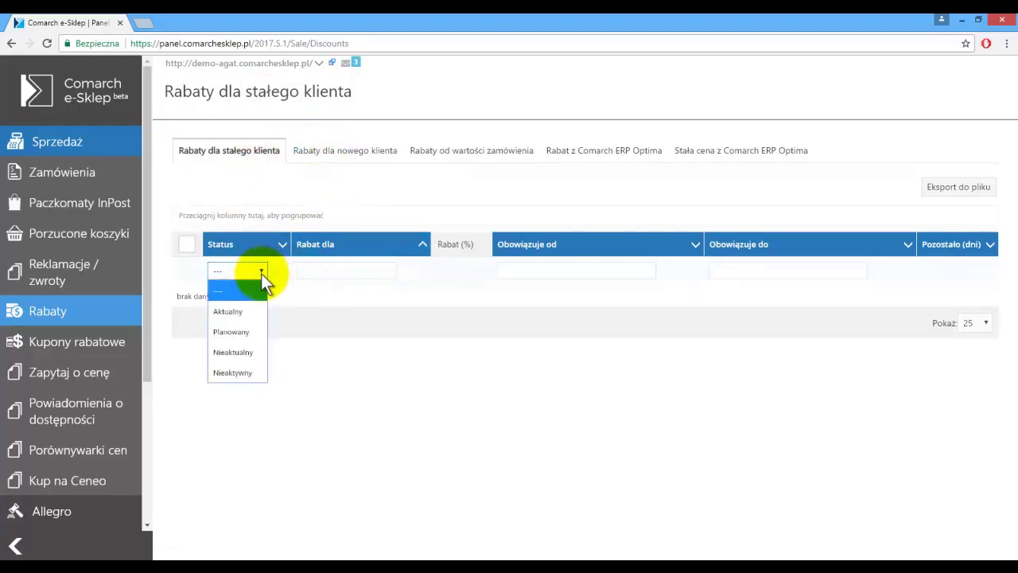
{"action": "left_click", "coordinate": [253, 328]}
{"action": "left_click", "coordinate": [331, 270]}
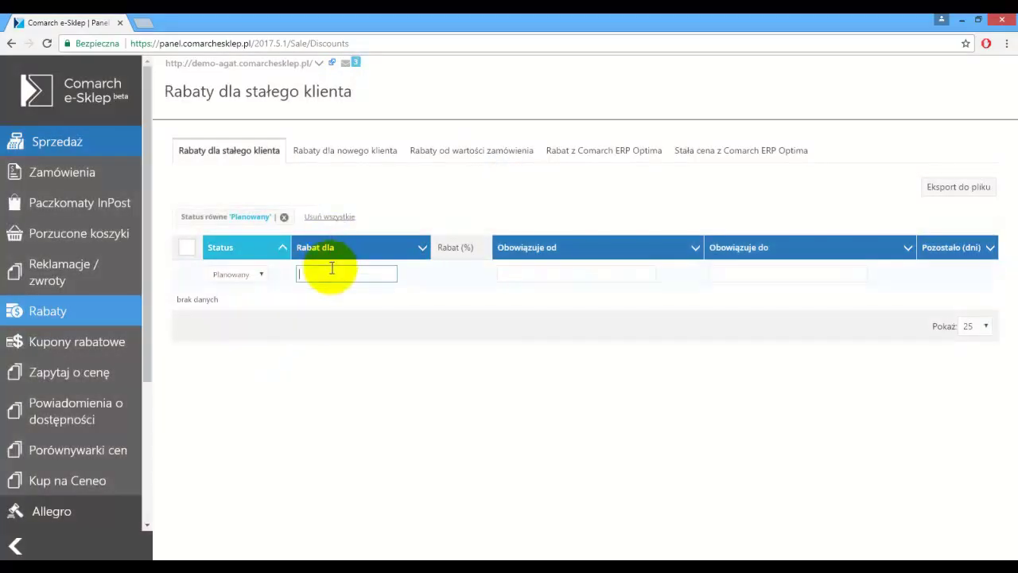
{"action": "key", "text": "ctrl+v"}
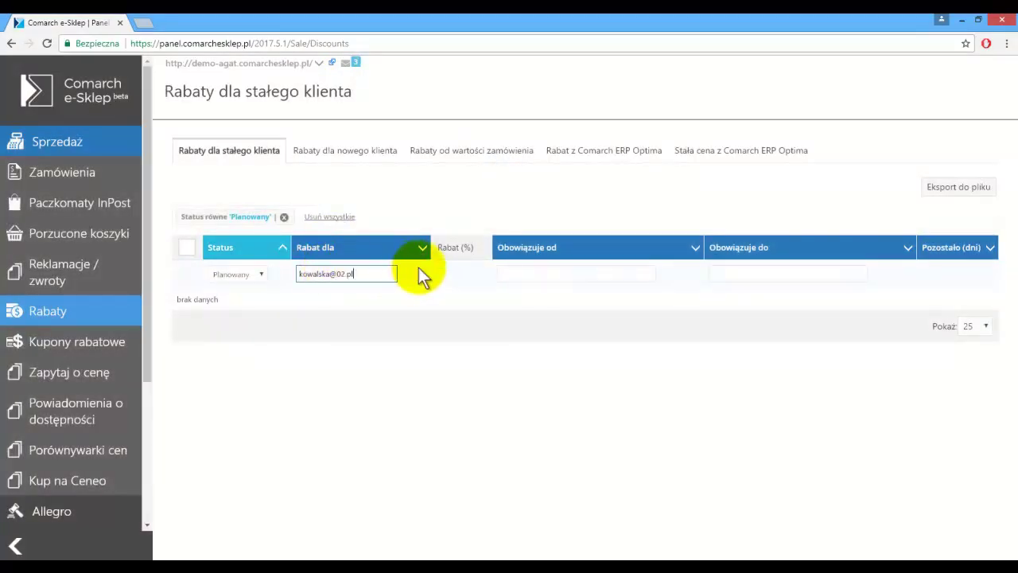
{"action": "left_click", "coordinate": [518, 277]}
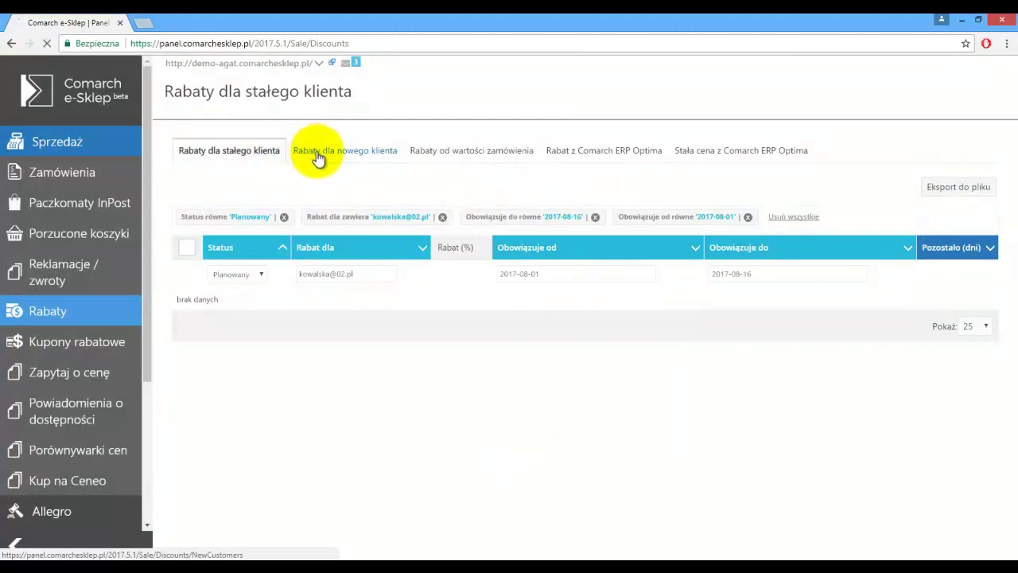
{"action": "left_click", "coordinate": [313, 153]}
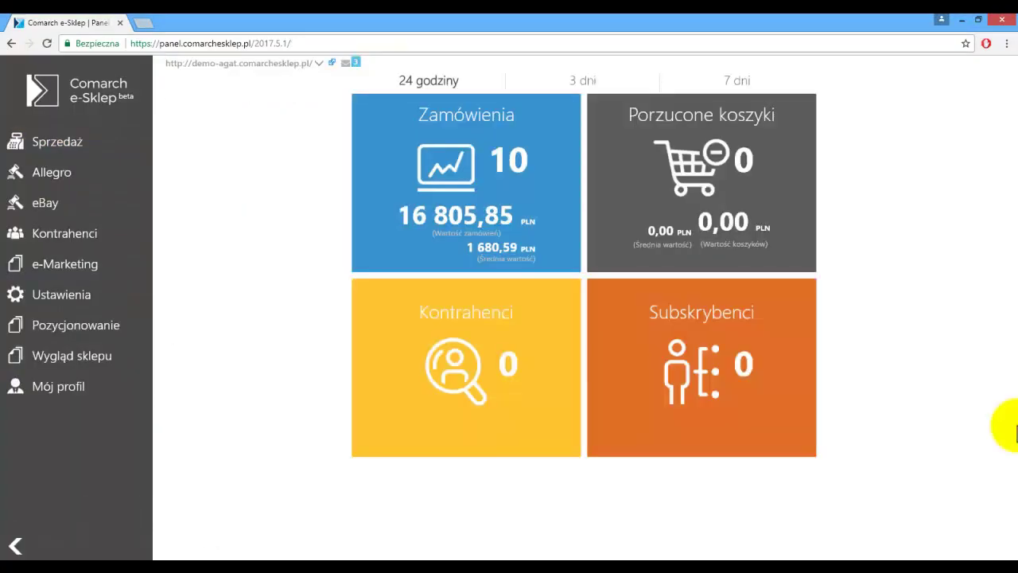